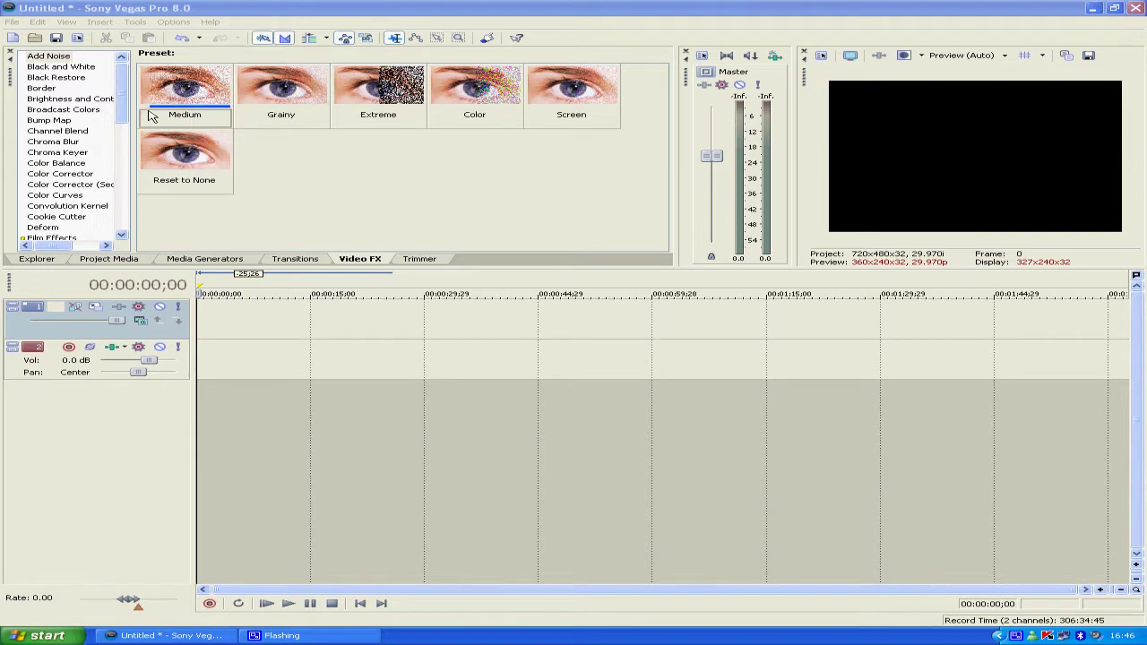
Step: Place Clip 1.mpg from Project Media at the timeline start, then return to Video FX presets
mouse_move(121, 85)
left_mouse_down()
mouse_move(125, 215)
mouse_move(126, 106)
left_mouse_up()
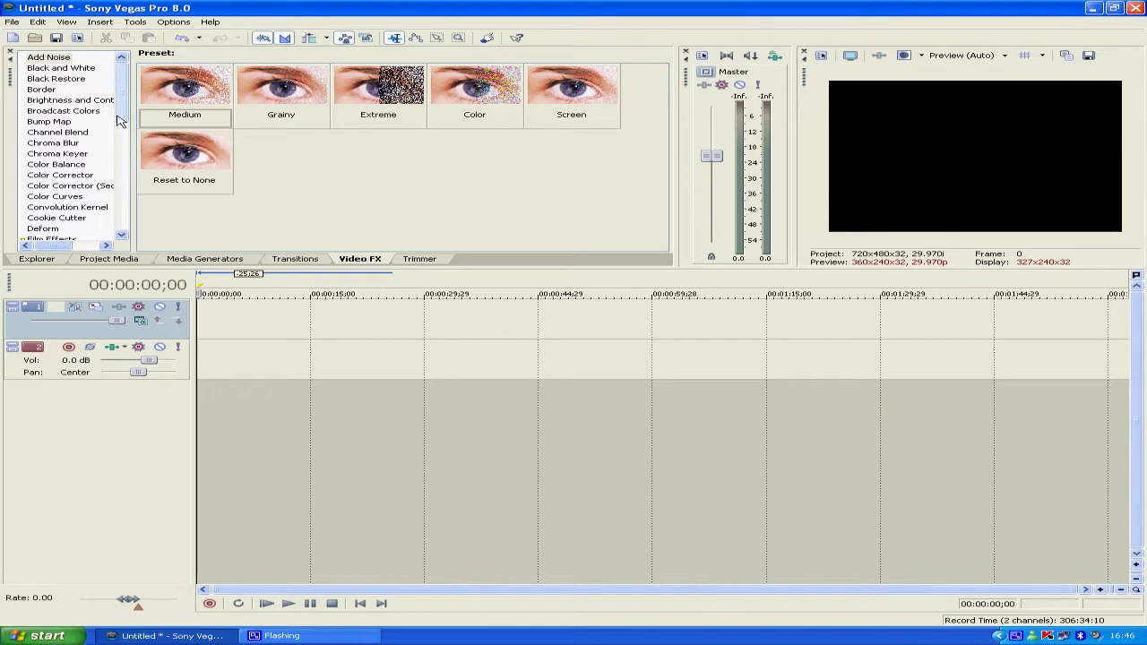
left_click(122, 259)
left_click_drag(167, 111, 205, 321)
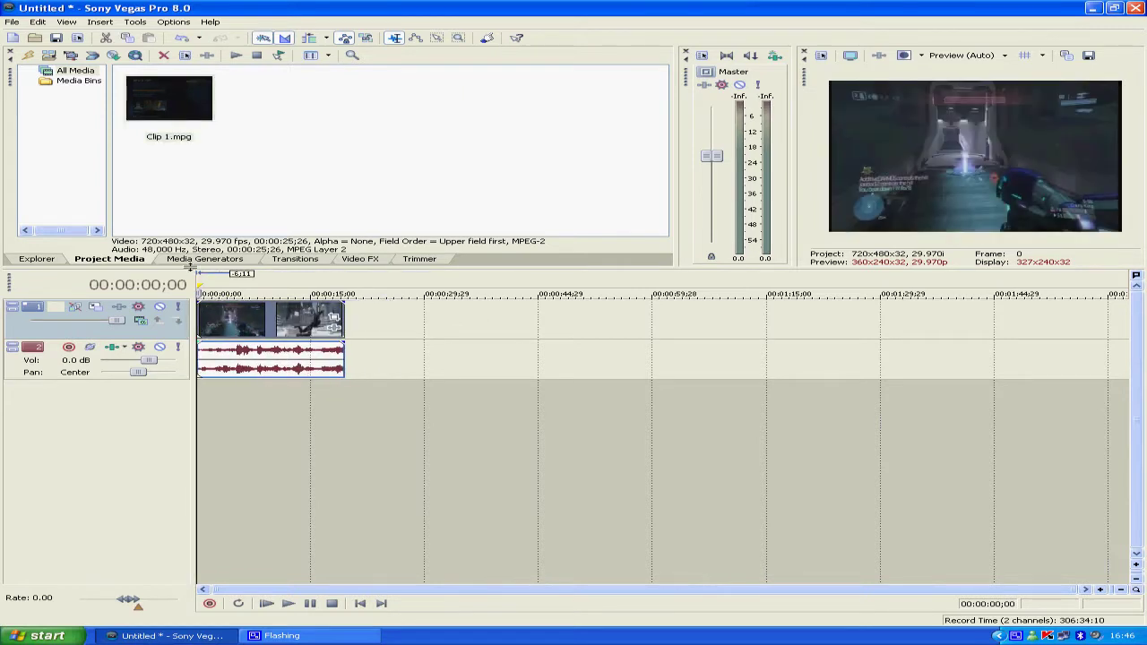
left_click(358, 259)
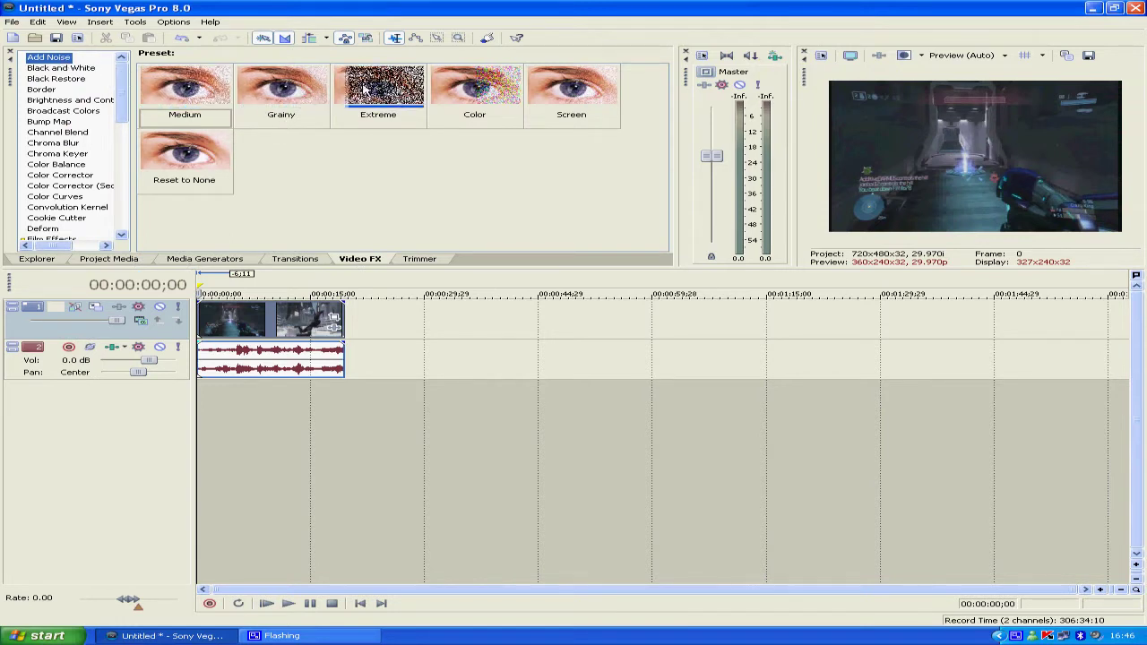
Step: Apply the Grainy Add Noise preset to the clip, raise its noise level, then remove it
left_click_drag(300, 92, 256, 337)
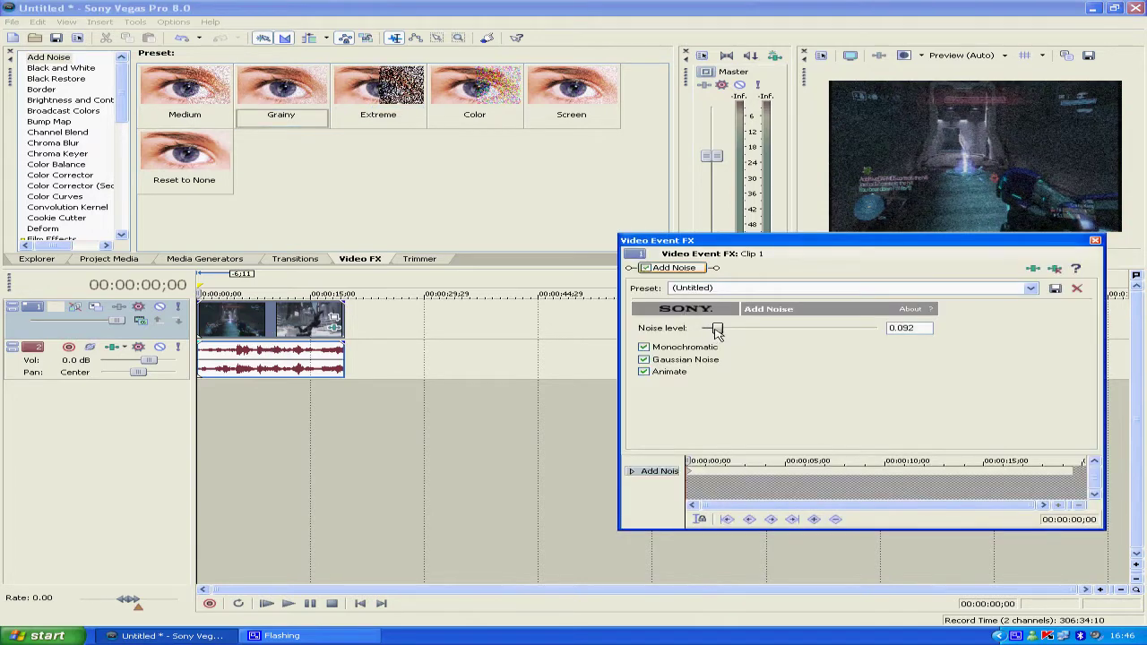
mouse_move(717, 331)
left_mouse_down()
mouse_move(819, 332)
mouse_move(700, 328)
mouse_move(744, 328)
mouse_move(703, 327)
mouse_move(732, 328)
left_mouse_up()
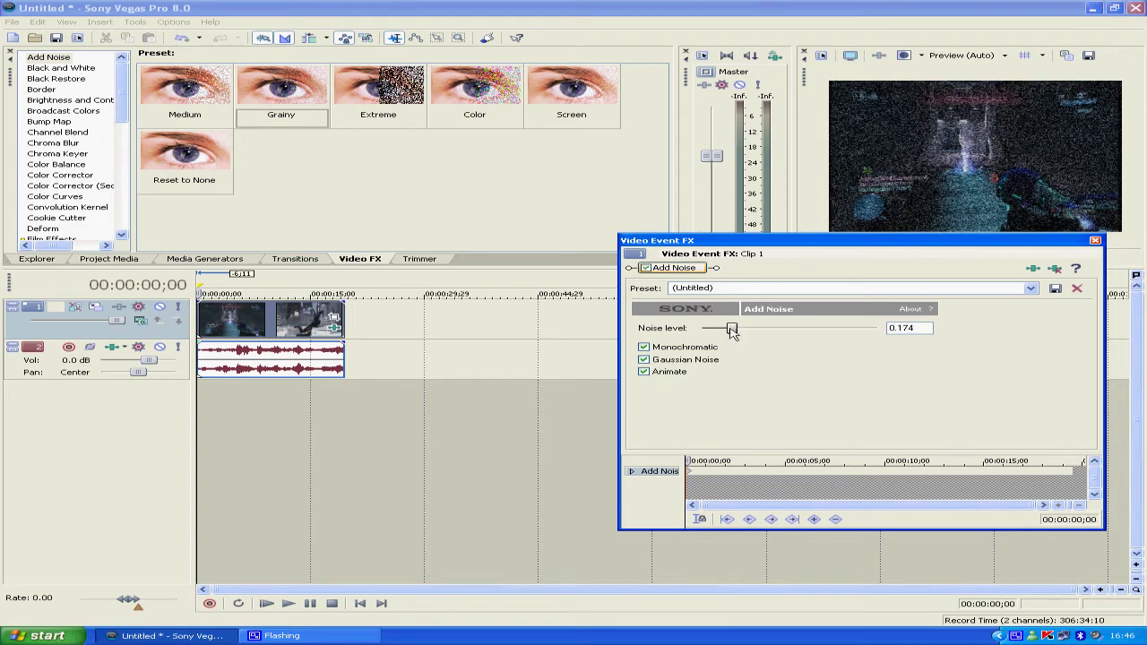
right_click(687, 273)
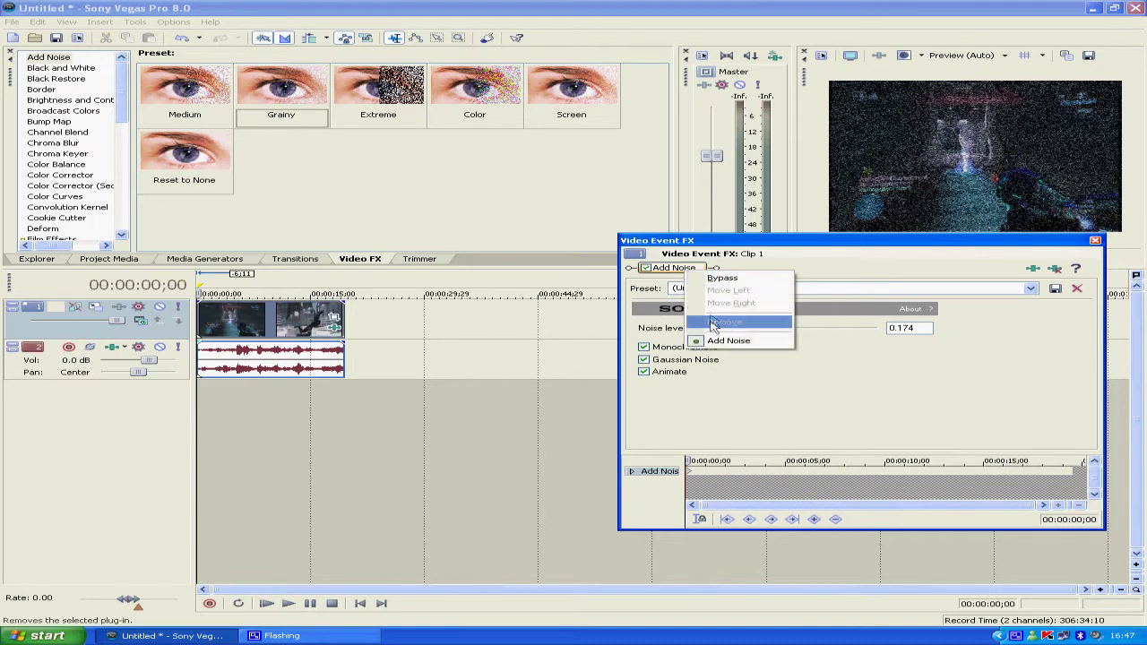
left_click(712, 277)
left_click(79, 69)
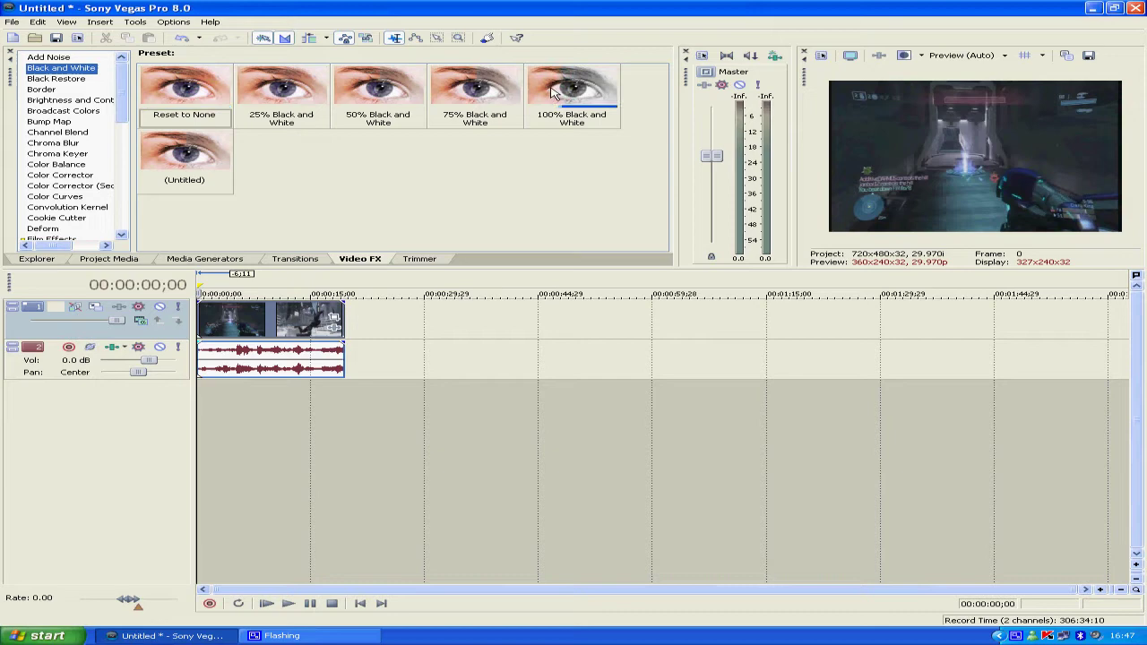
Step: Apply the 100% Black and White preset, vary its Blend amount, then remove the effect
left_click_drag(553, 92, 286, 325)
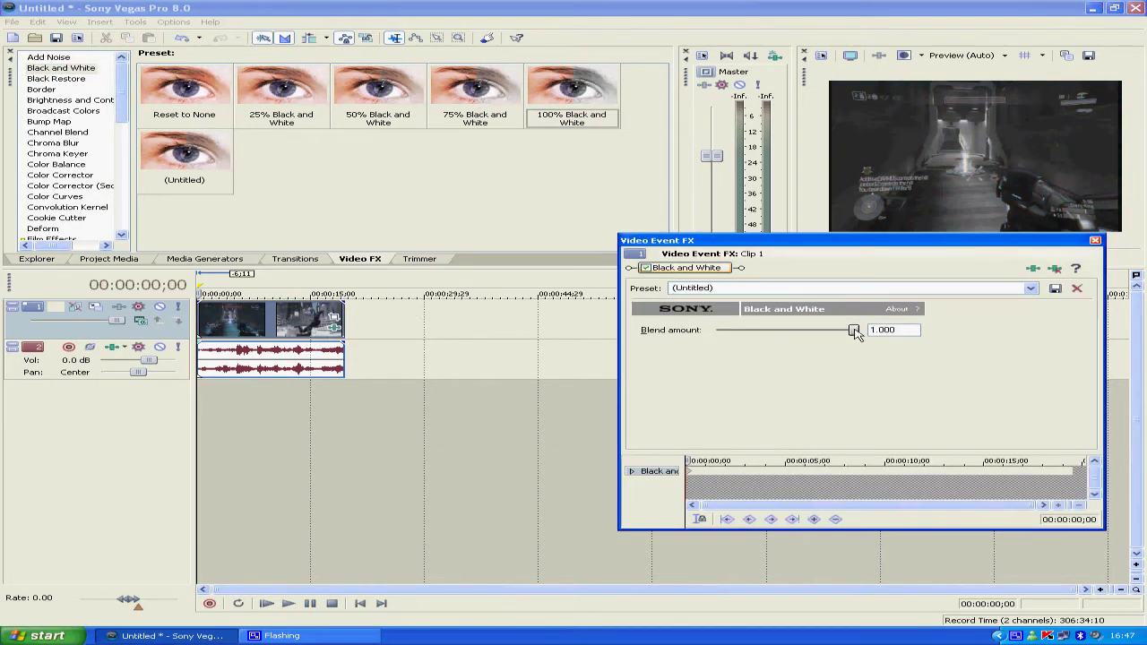
left_click_drag(798, 331, 855, 330)
right_click(702, 277)
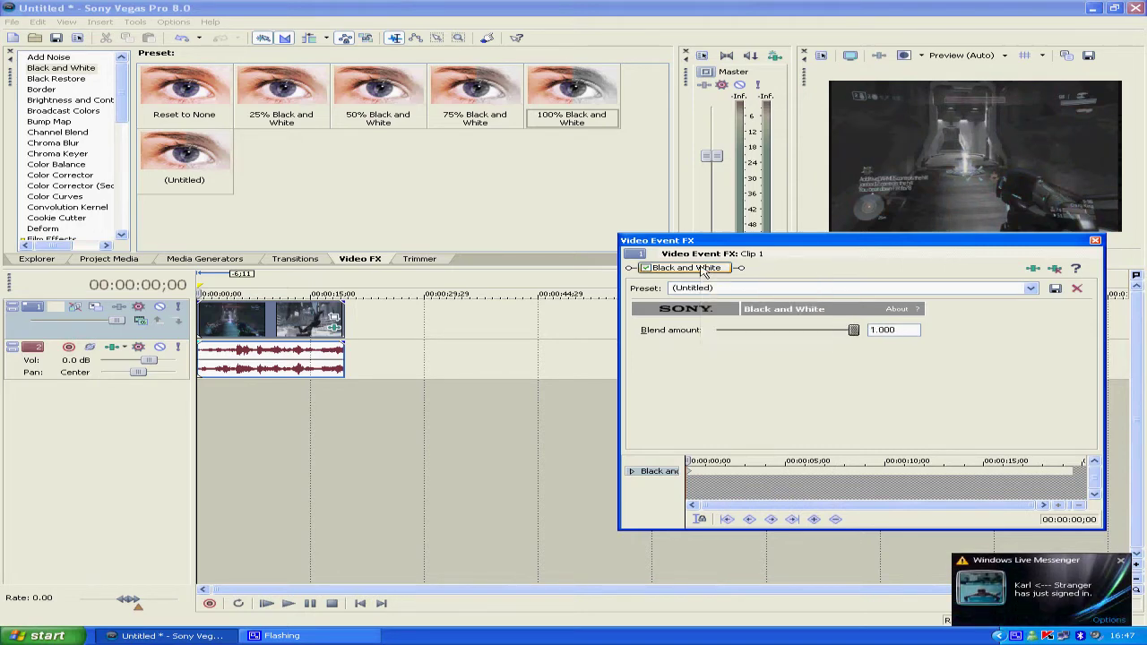
left_click(740, 323)
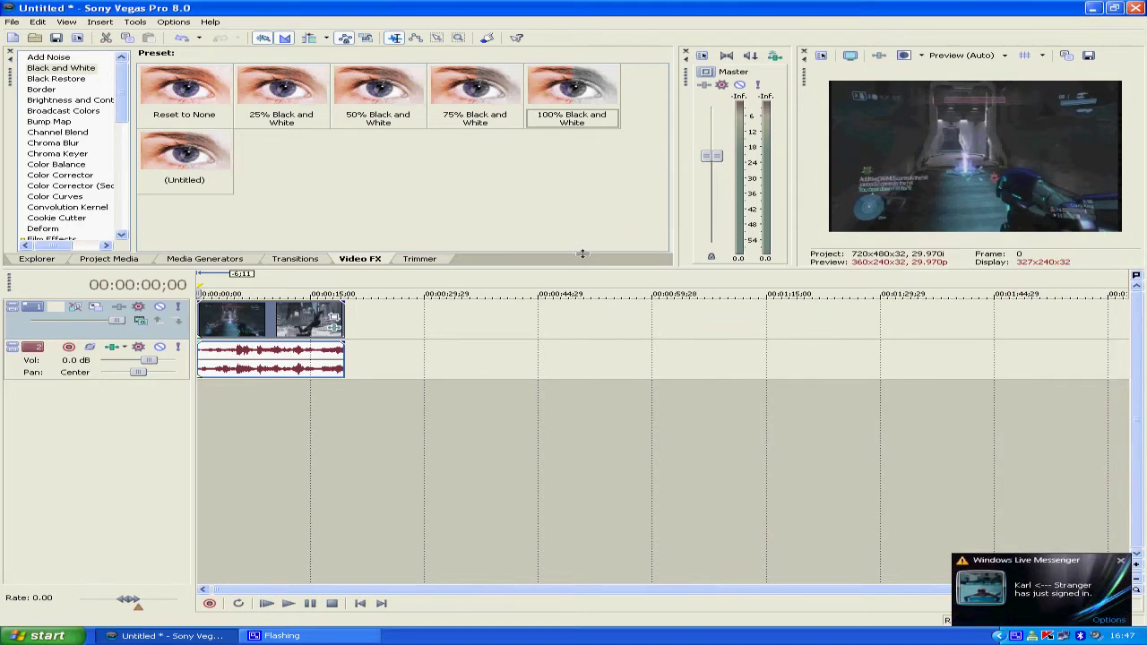
Step: Apply Black Restore to the clip, raise Threshold to 1.000, remove it, then show Border presets
left_click(52, 80)
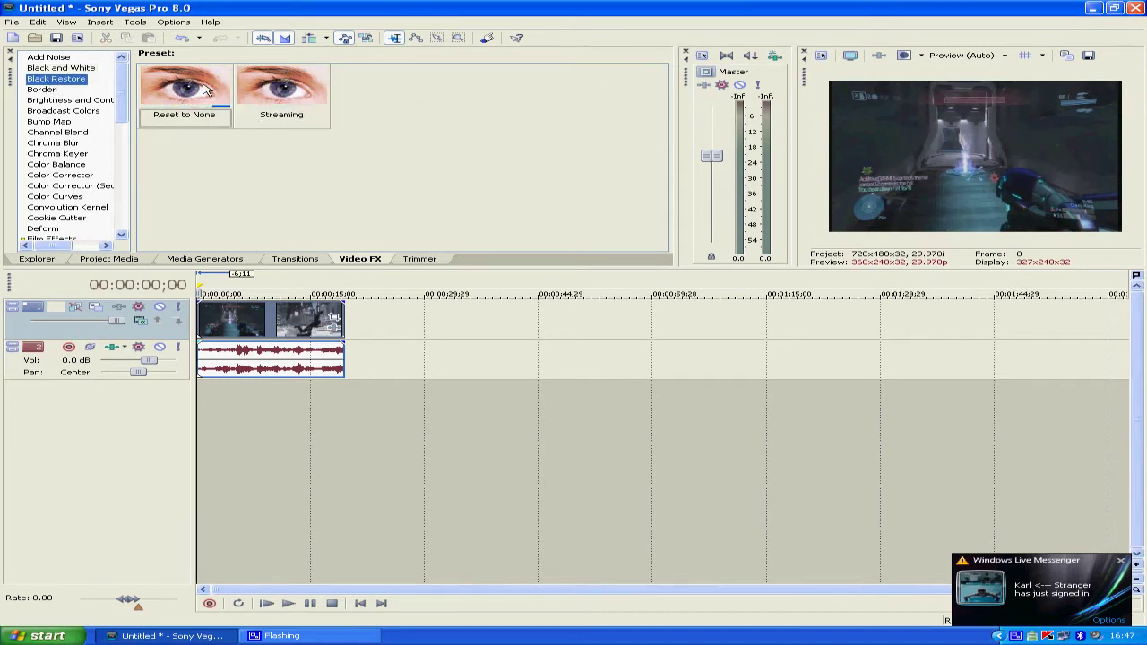
left_click_drag(206, 87, 284, 324)
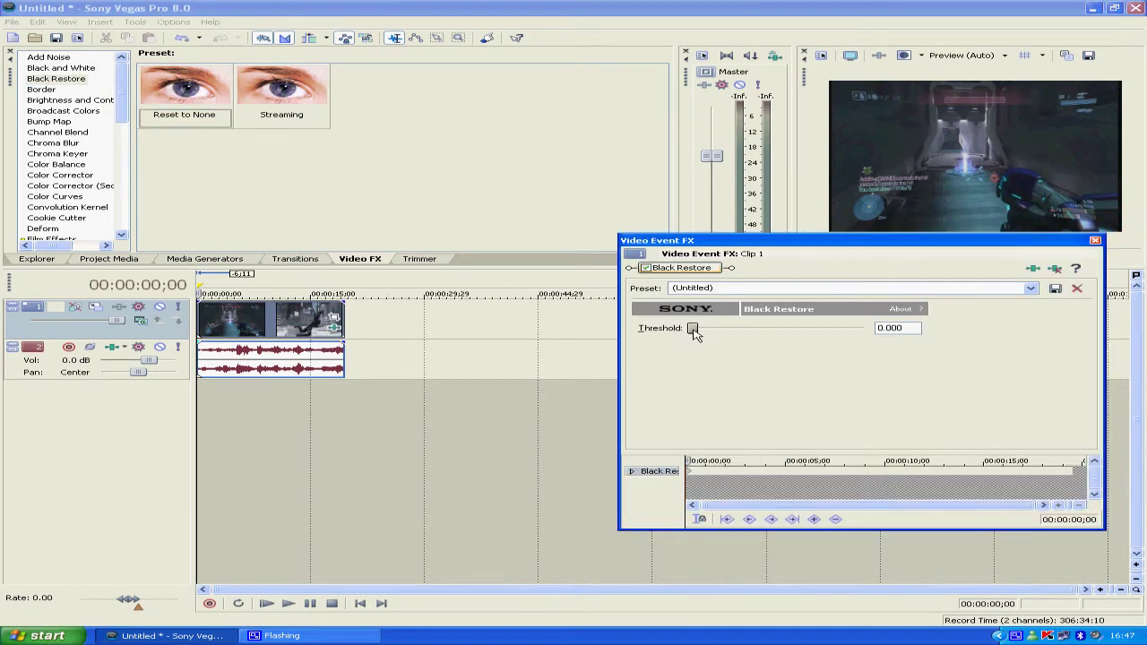
left_click_drag(695, 334, 876, 324)
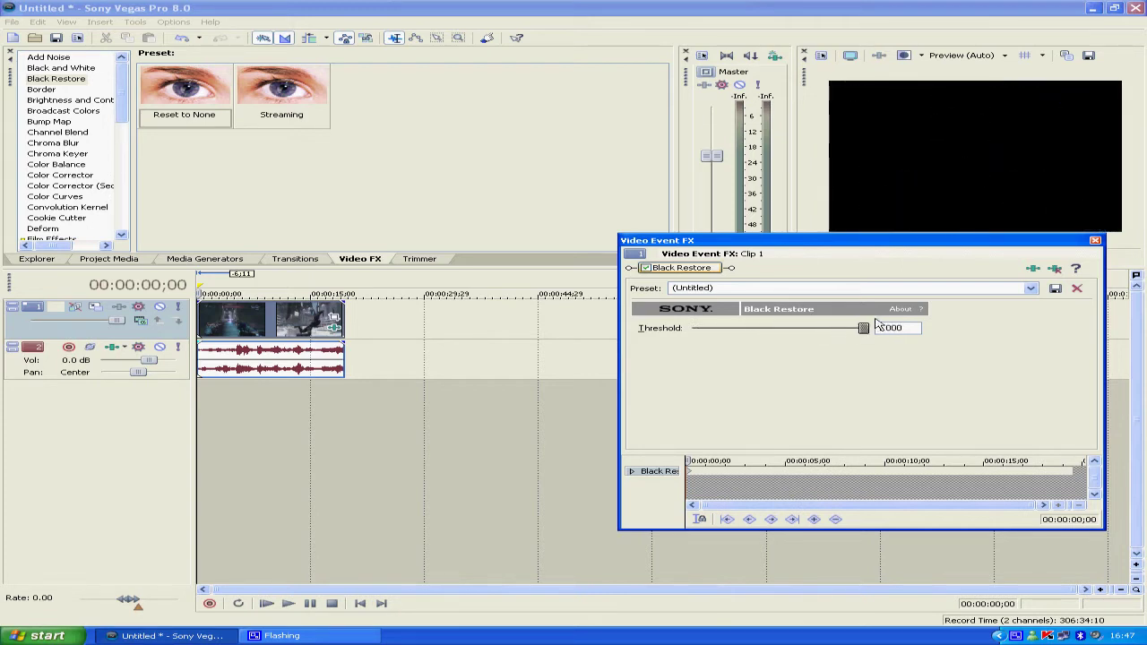
right_click(690, 275)
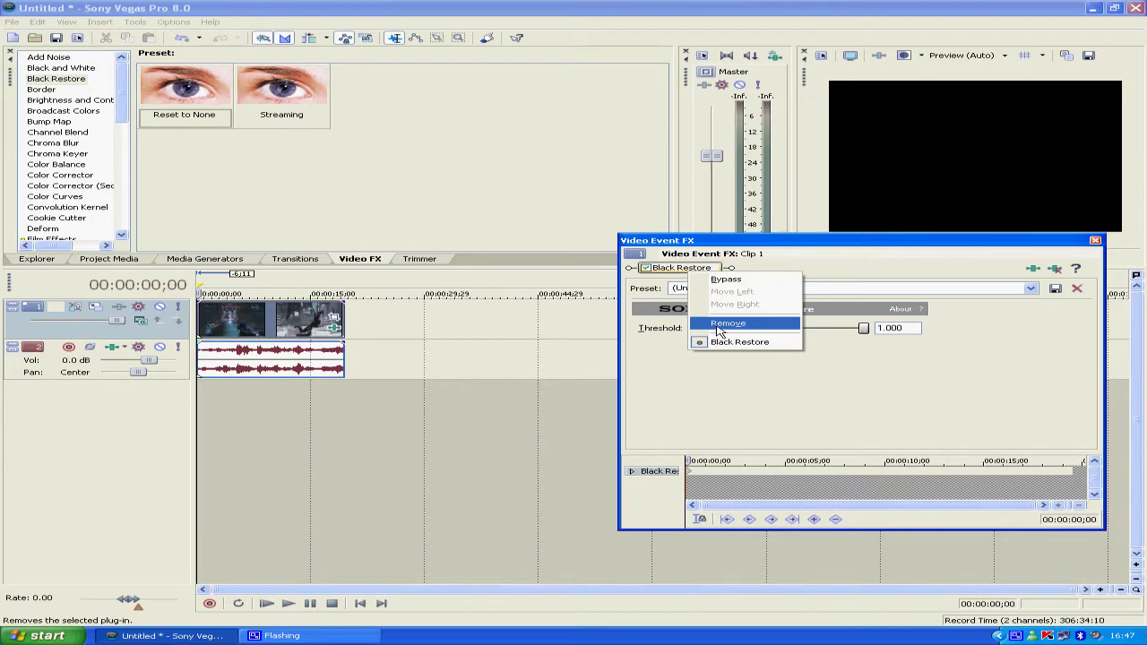
left_click(727, 323)
left_click(40, 90)
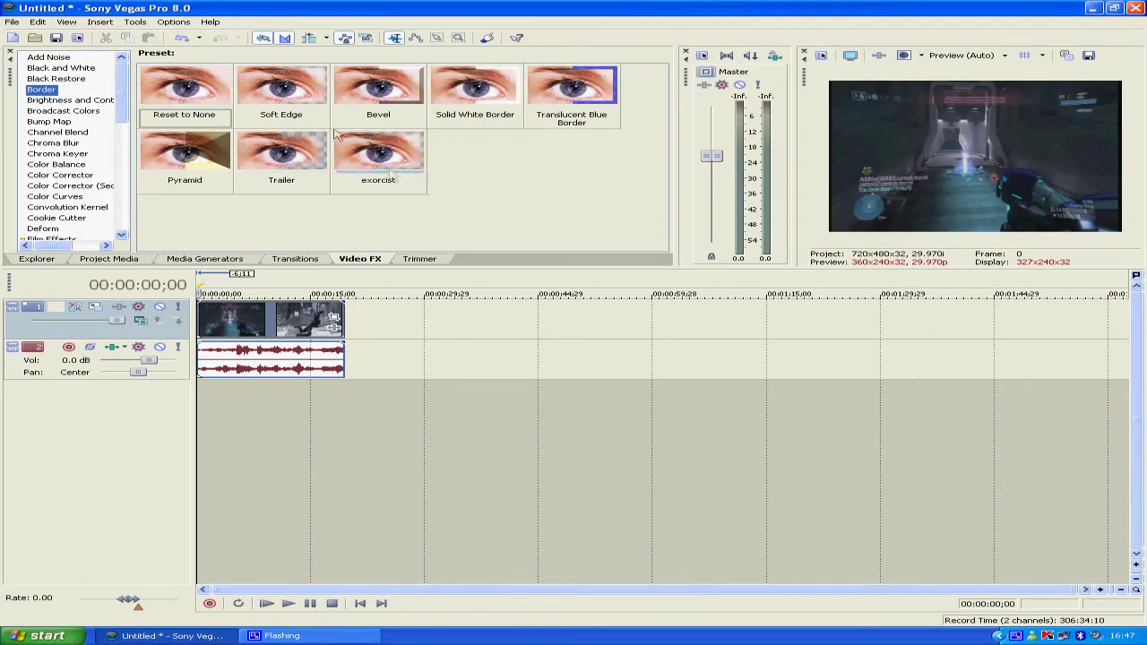
Step: Apply the Border exorcist preset to the clip, remove it, then show Brightness and Contrast presets
left_click_drag(377, 152, 288, 307)
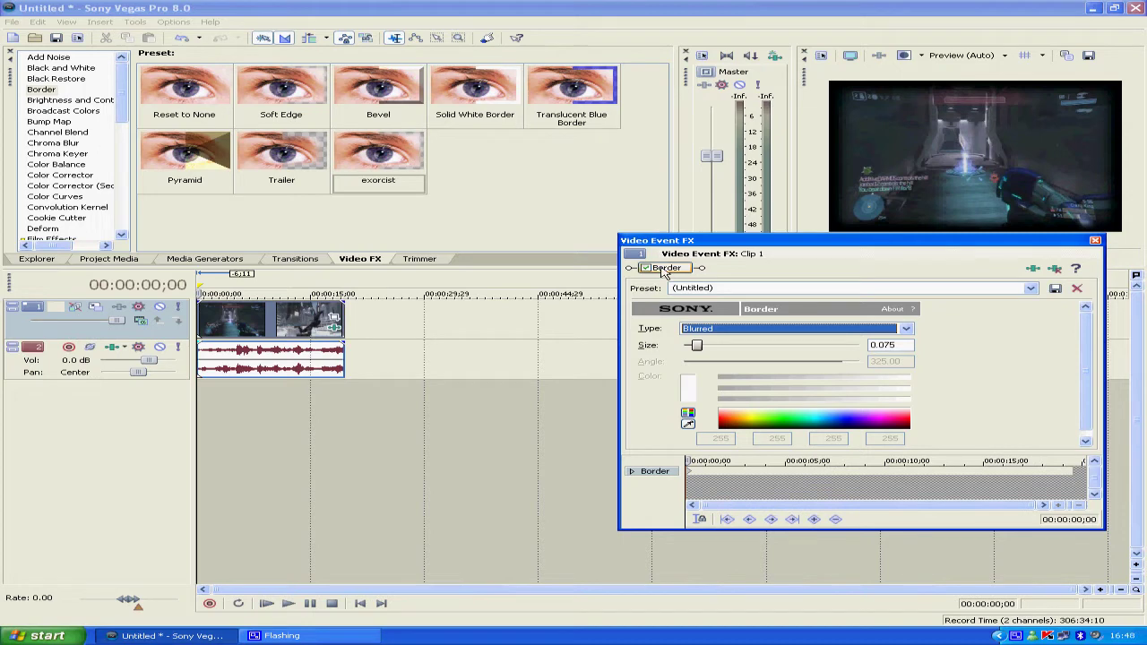
right_click(664, 271)
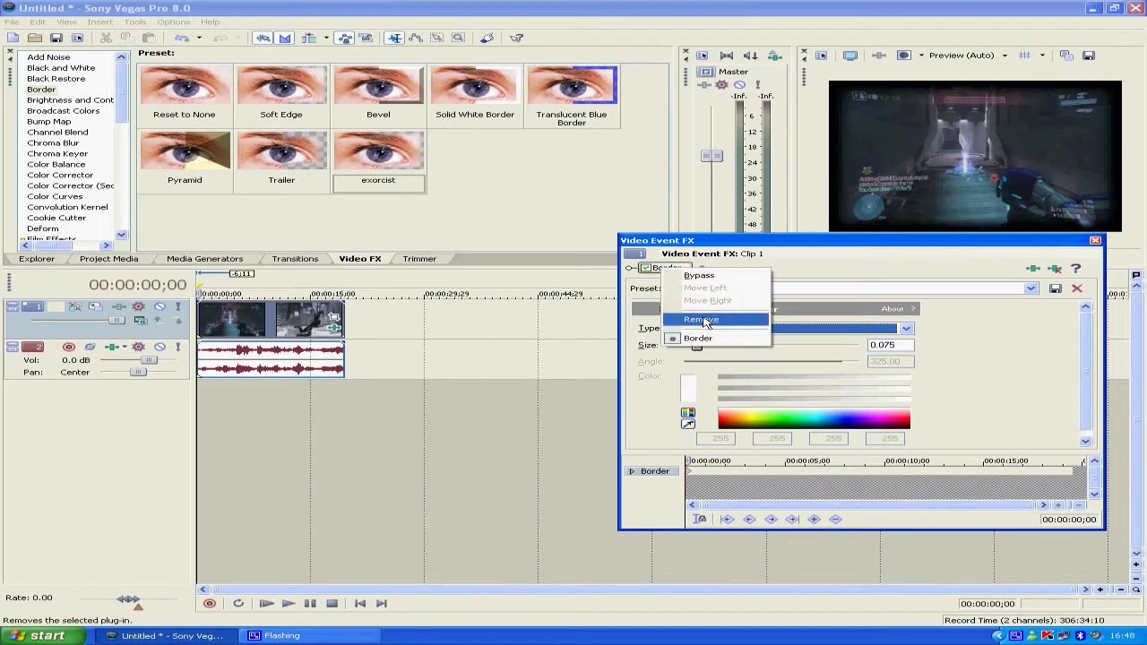
left_click(703, 320)
left_click(92, 102)
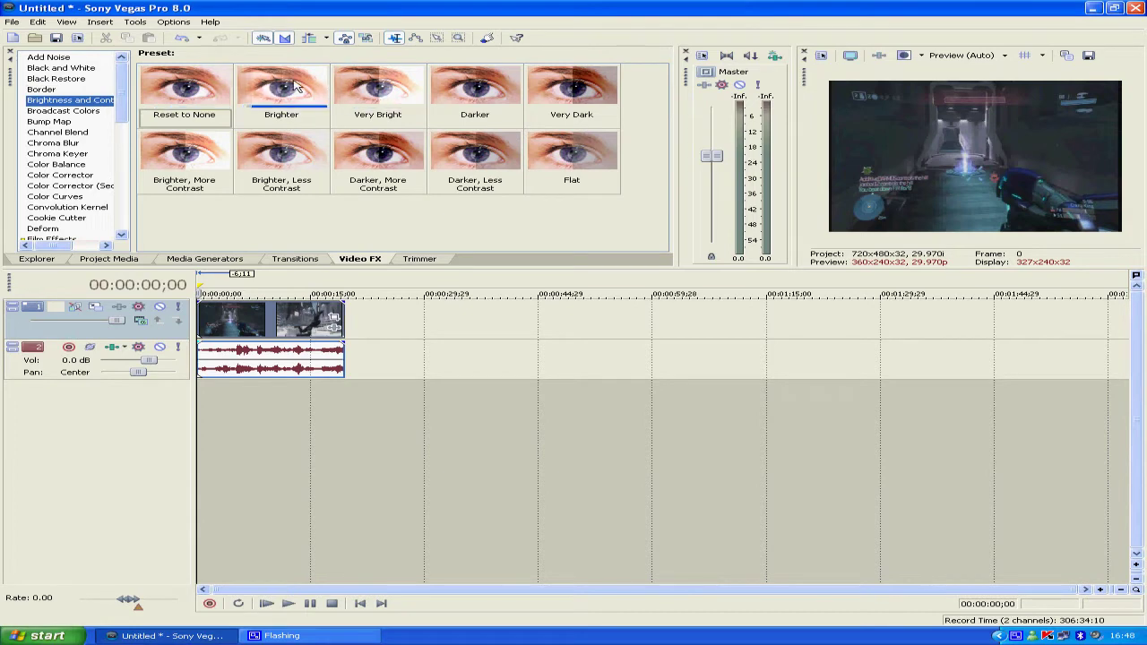
Step: Apply the Very Bright preset, set Brightness to 0.25, and play the clip back
left_click_drag(378, 89, 314, 318)
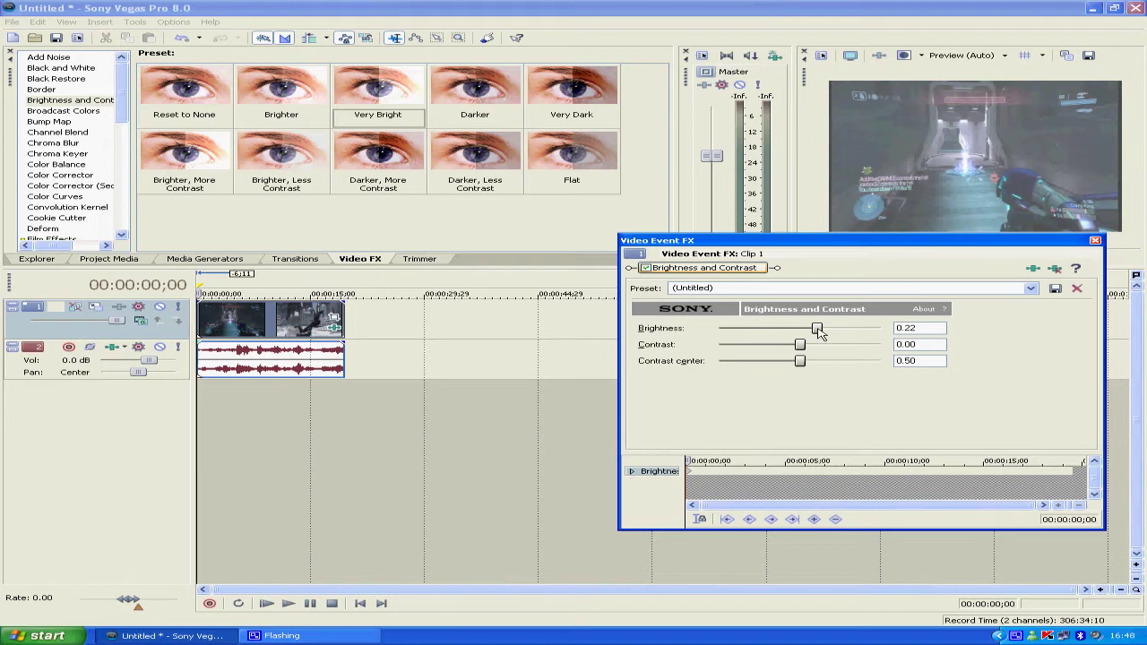
left_click_drag(818, 332, 801, 332)
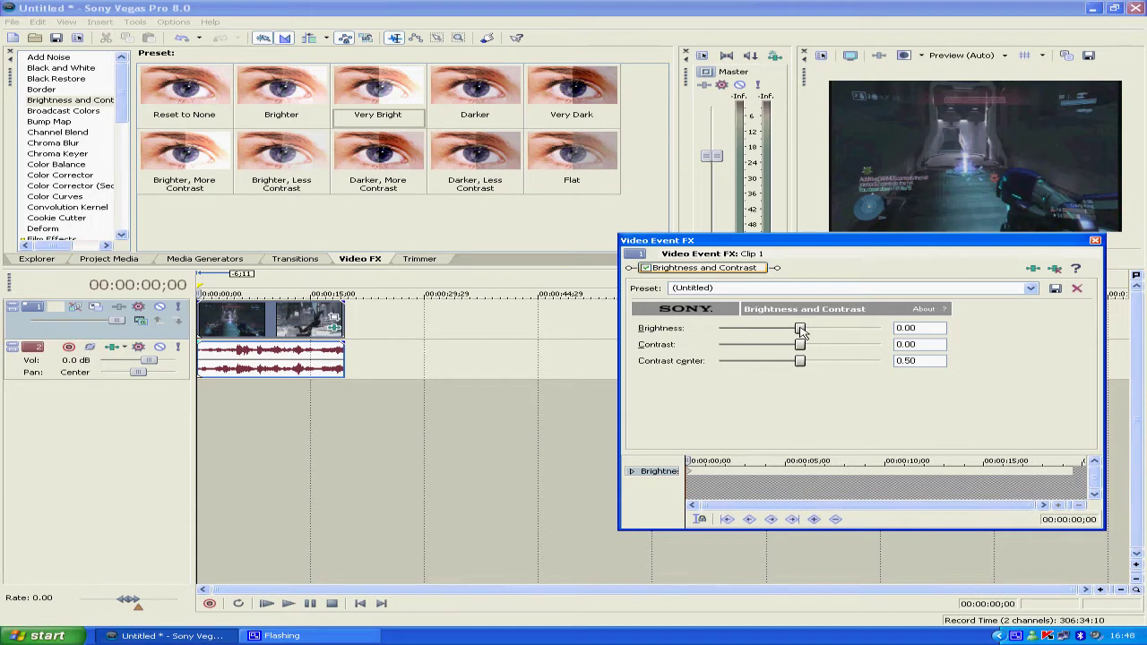
left_click_drag(801, 332, 822, 332)
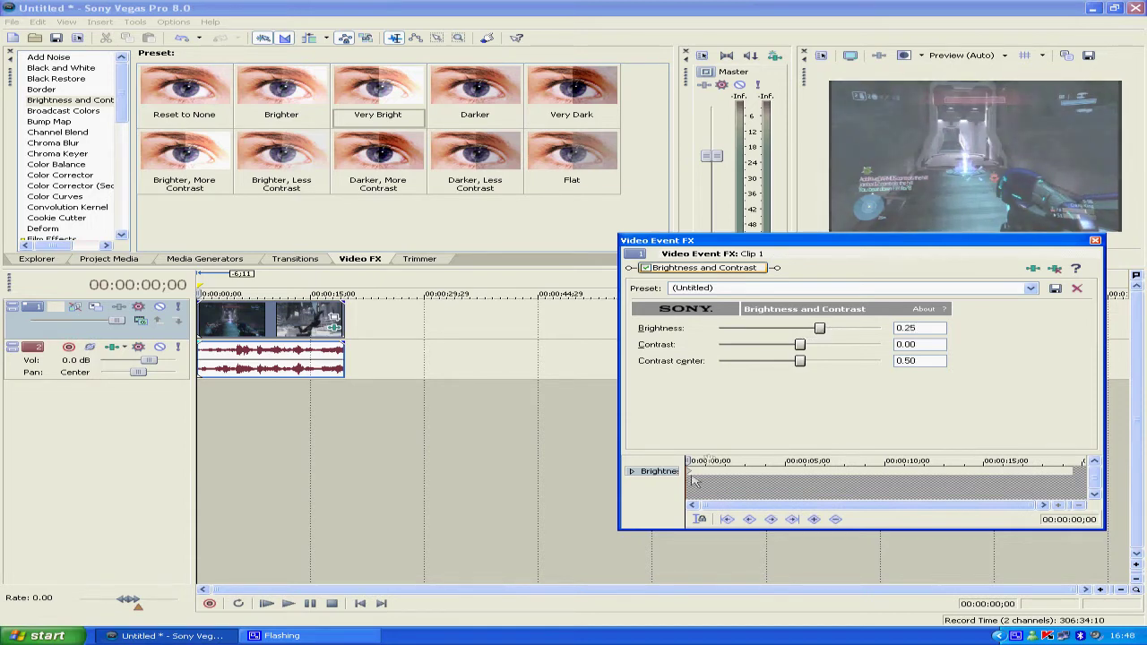
key("space")
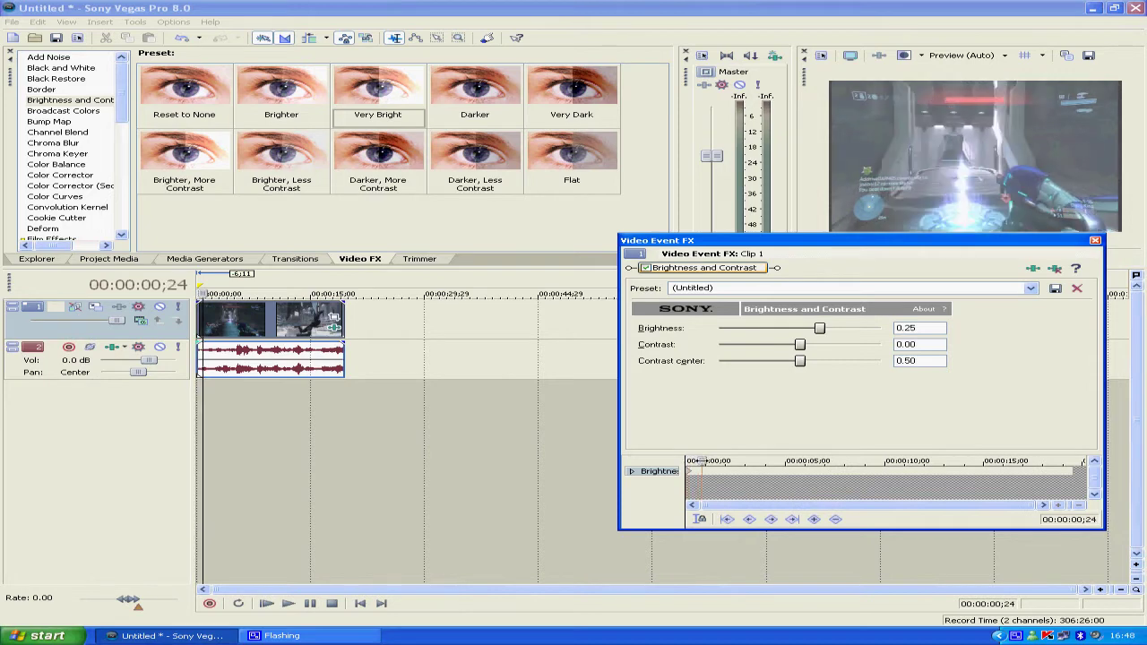
double_click(819, 331)
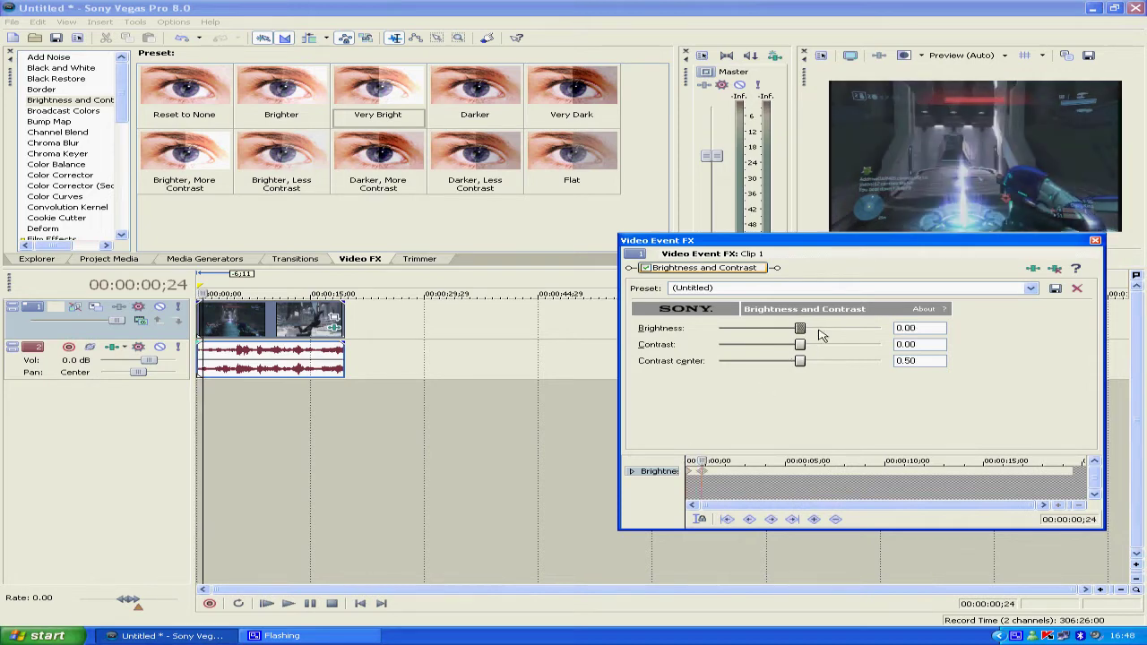
left_click(1094, 242)
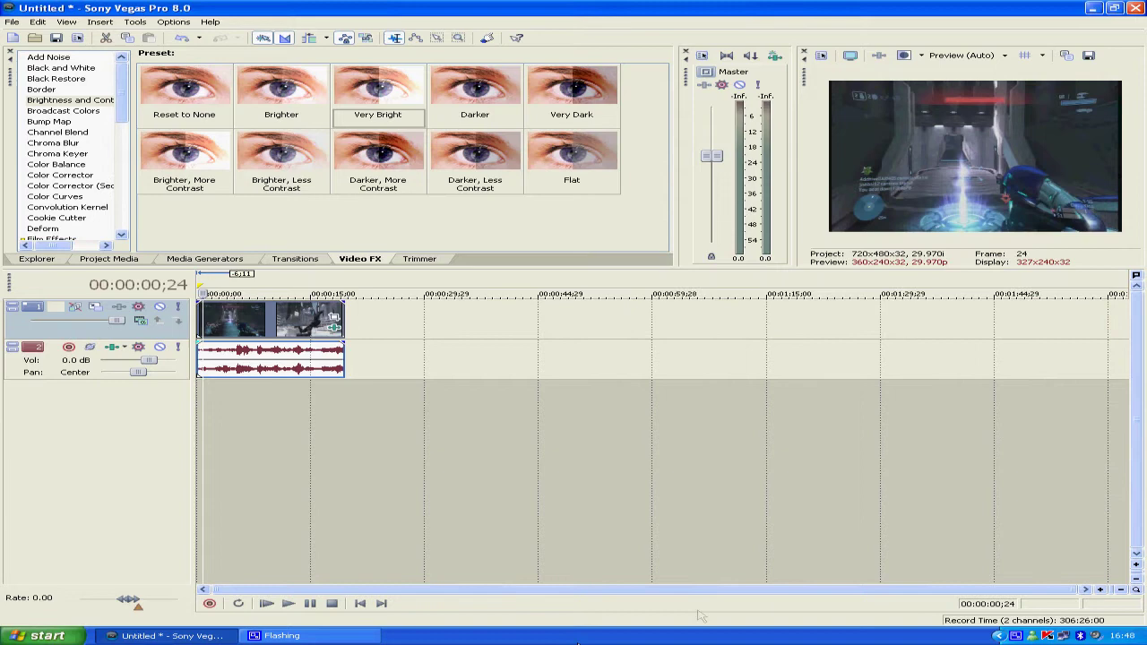
left_click(267, 604)
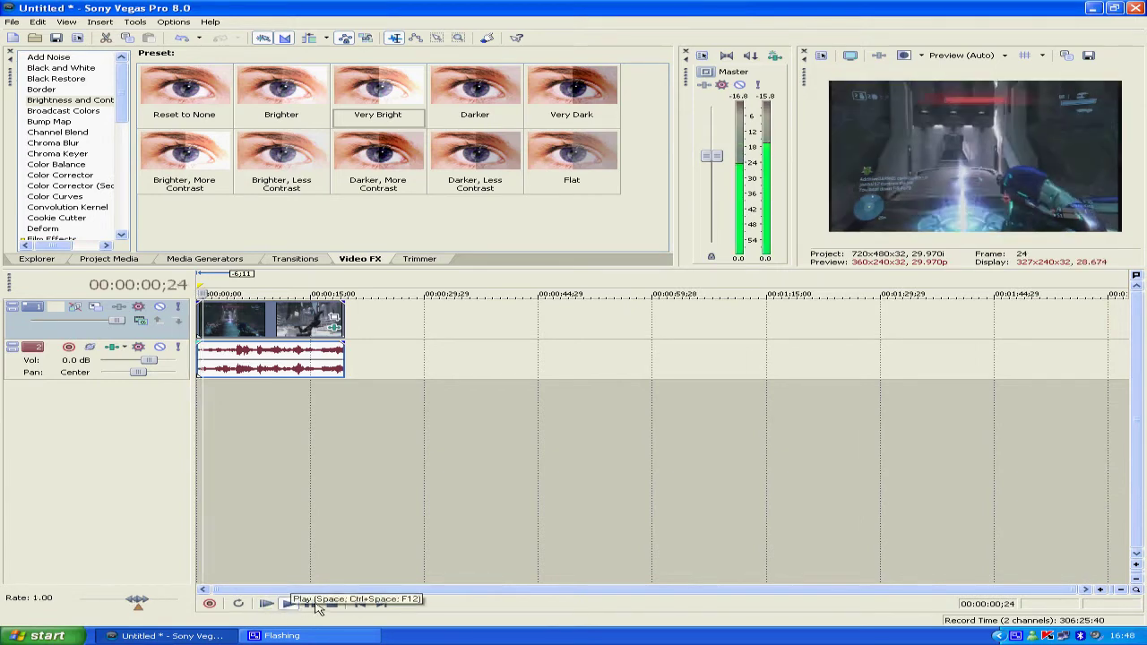
Step: Remove the Brightness and Contrast effect from the clip and show the Broadcast Colors presets
right_click(279, 332)
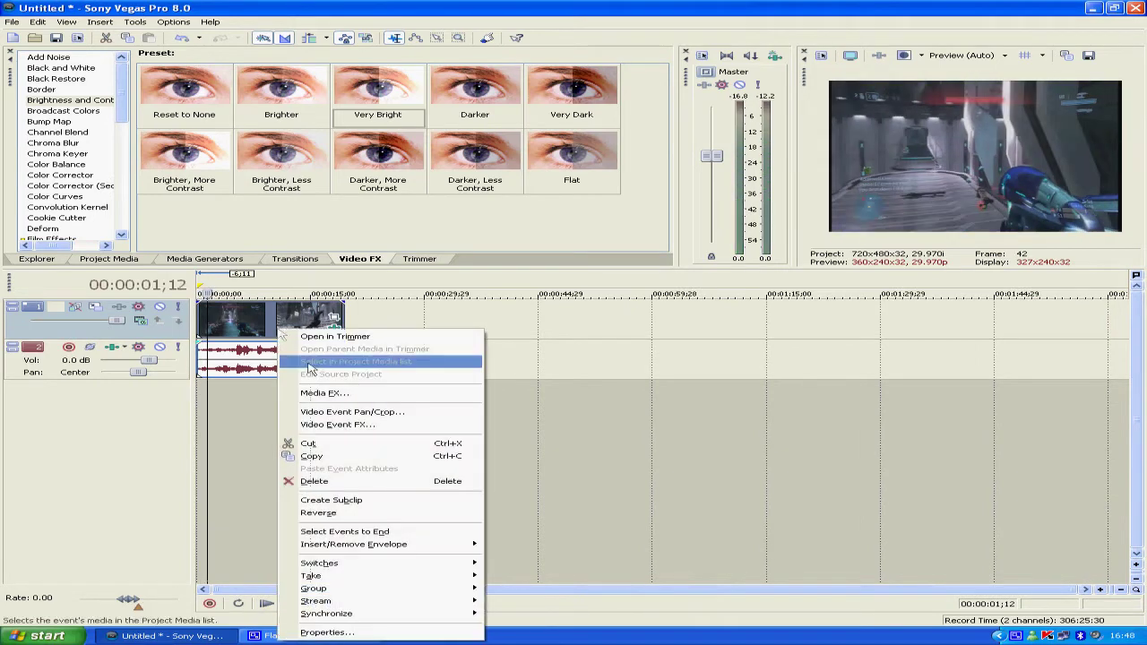
left_click(361, 428)
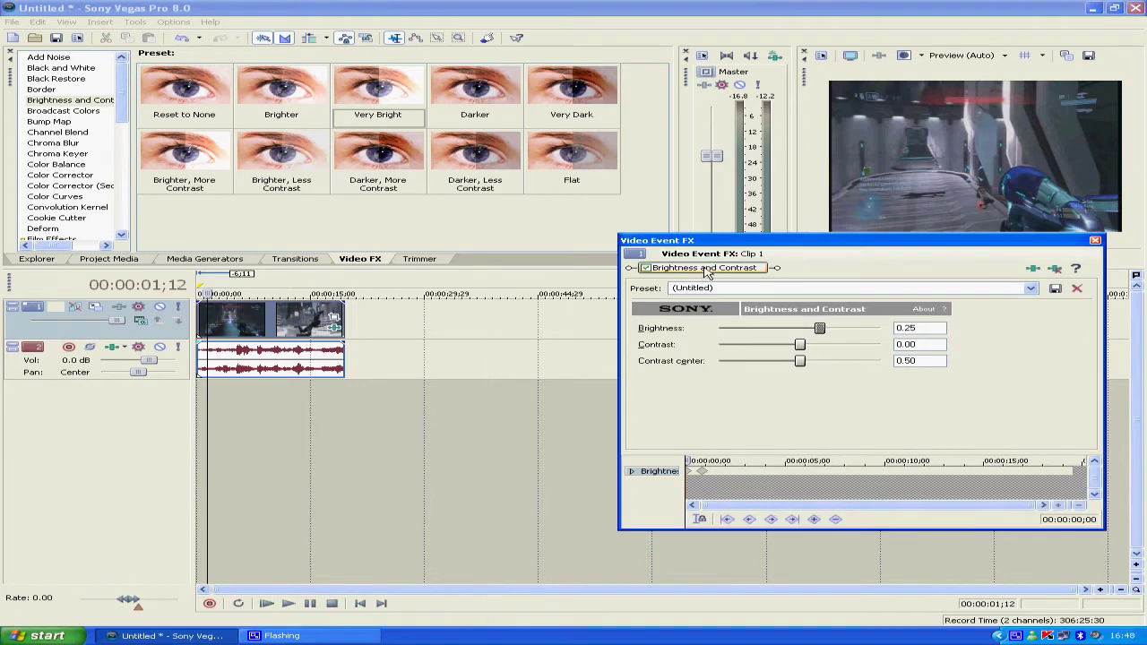
right_click(706, 273)
left_click(730, 319)
left_click(70, 111)
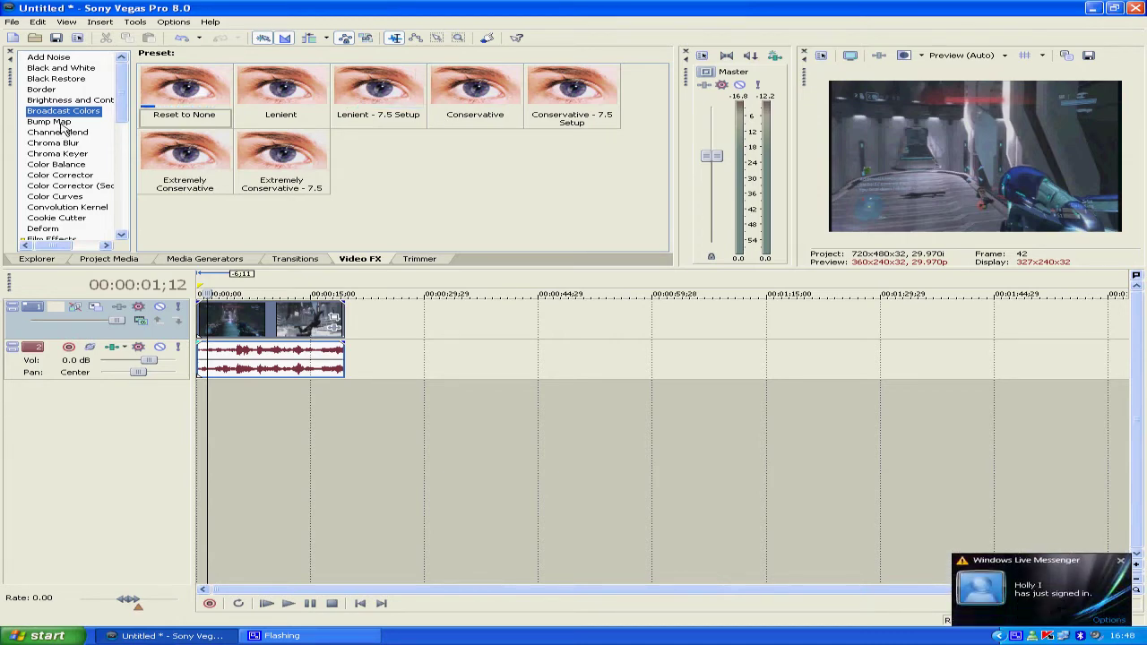
Step: Apply Bump Map Spotlight Up (flat), adjusting focus, intensity, bump height, ambience and light position
left_click(59, 123)
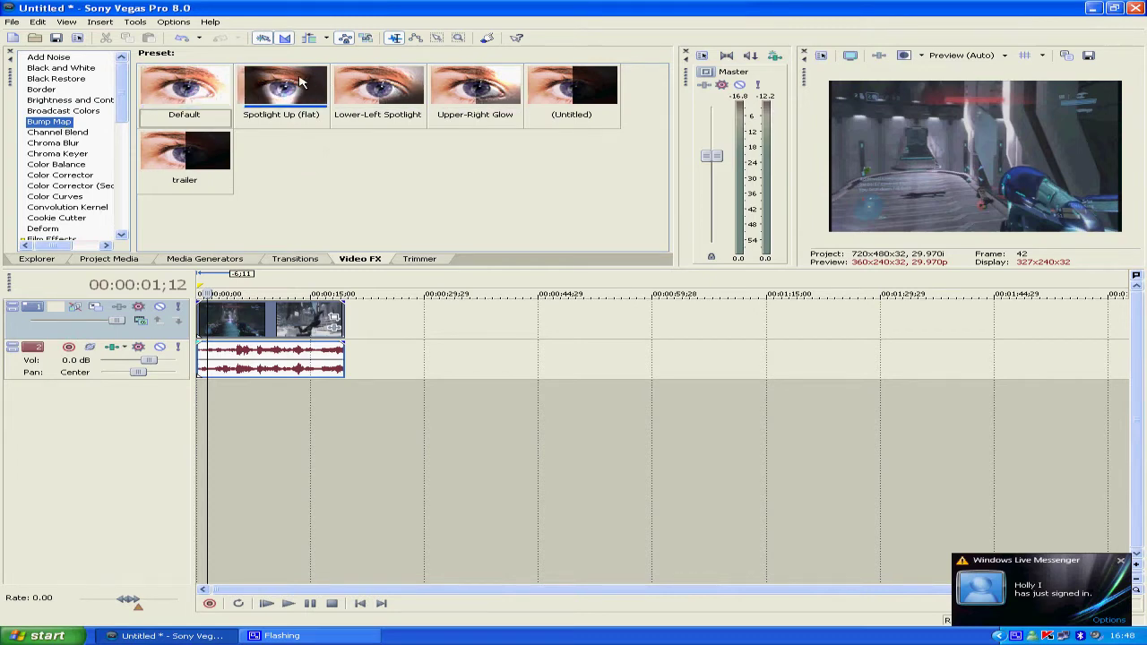
left_click_drag(282, 89, 300, 323)
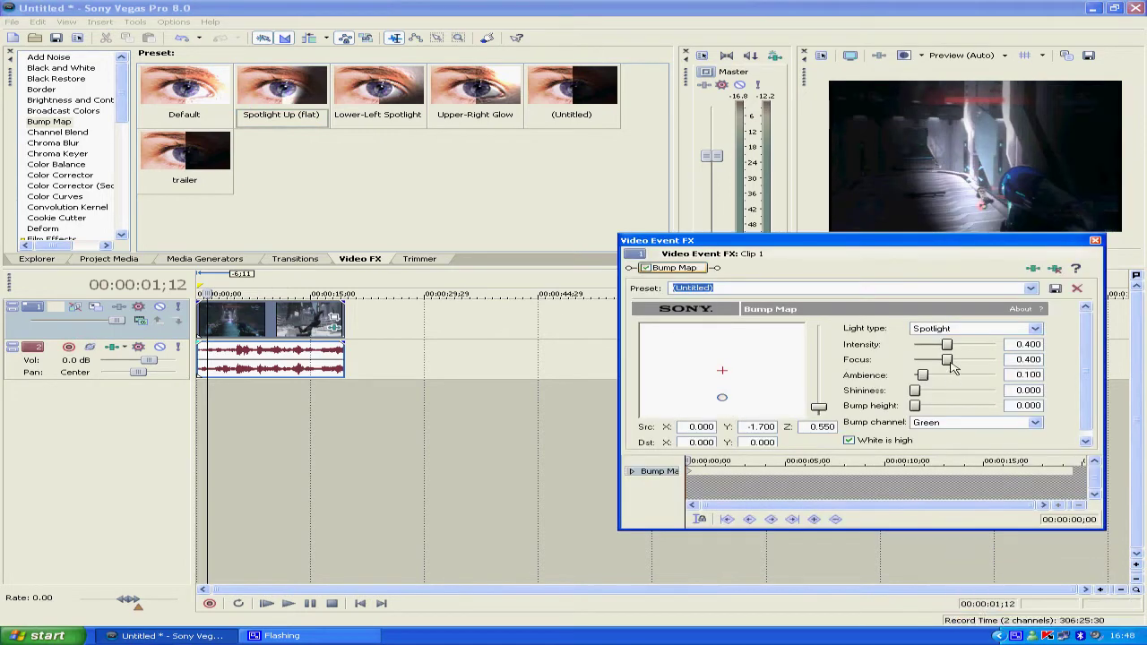
mouse_move(948, 361)
left_mouse_down()
mouse_move(931, 360)
mouse_move(977, 362)
mouse_move(941, 346)
left_mouse_up()
mouse_move(914, 406)
left_mouse_down()
mouse_move(1001, 408)
mouse_move(928, 399)
left_mouse_up()
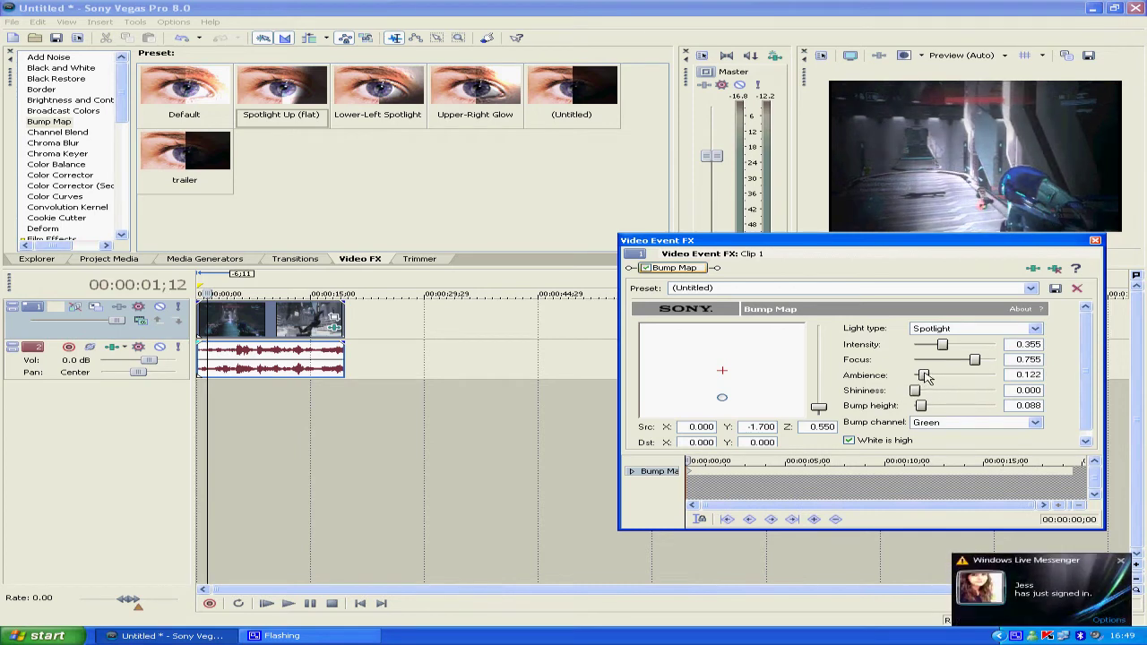
mouse_move(927, 376)
left_mouse_down()
mouse_move(952, 376)
mouse_move(937, 378)
left_mouse_up()
left_click_drag(723, 398, 761, 371)
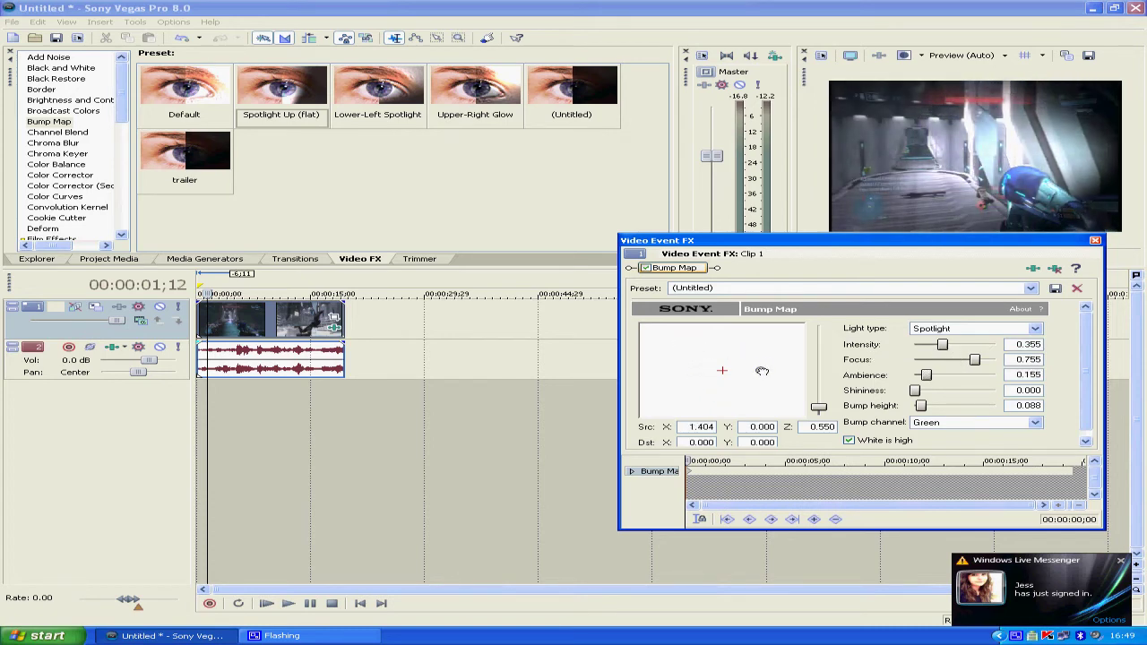
Step: Remove the Bump Map effect from the clip and show the Channel Blend presets
right_click(682, 271)
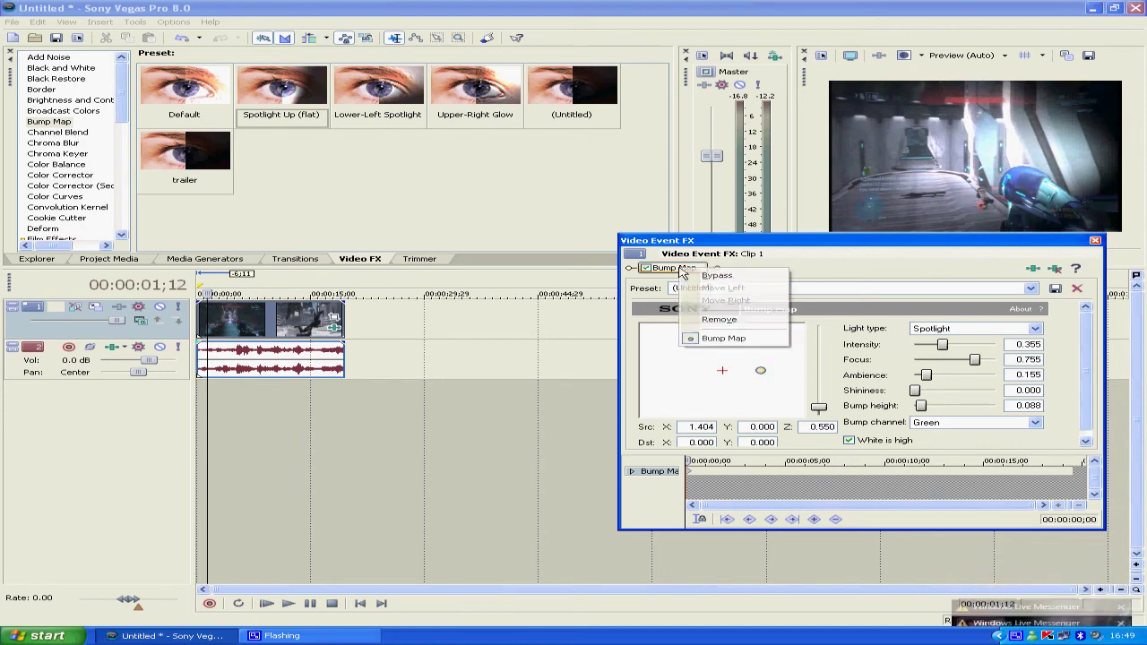
left_click(719, 320)
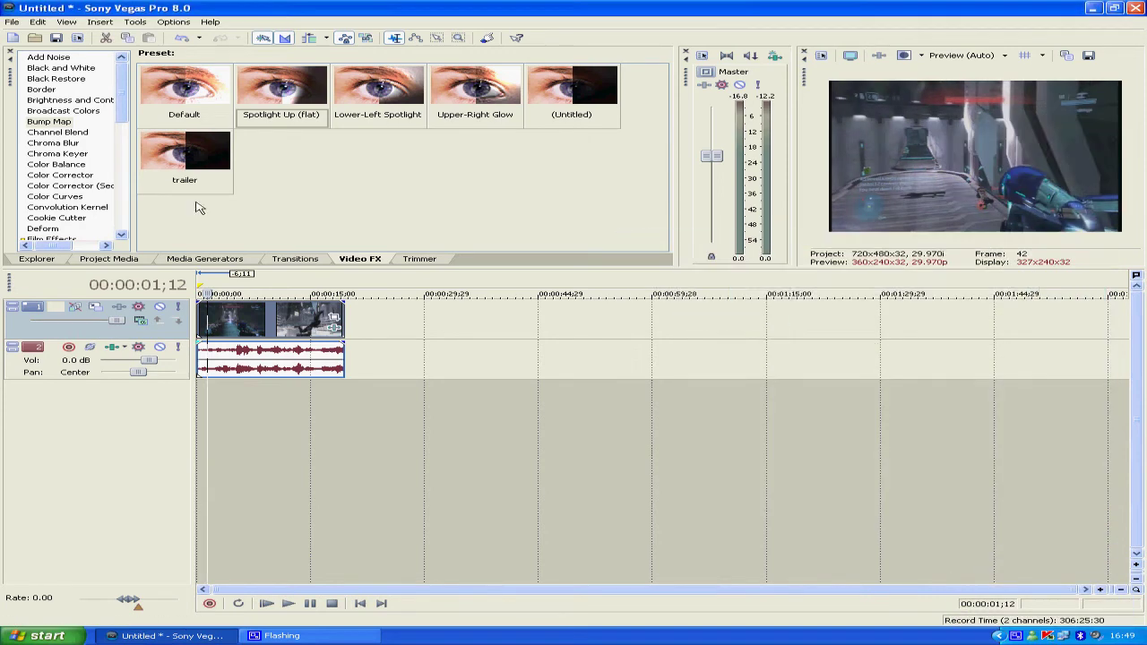
left_click(55, 135)
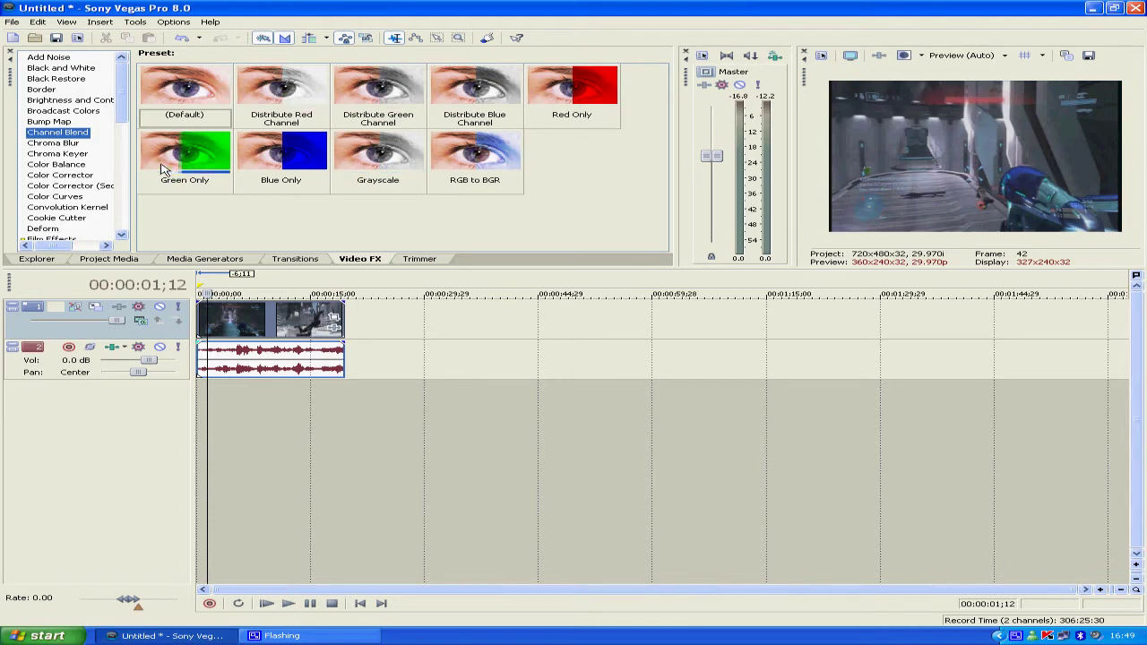
Step: Browse the Chroma Blur, Chroma Keyer, Chroma Blur again, then Color Balance presets
left_click(60, 145)
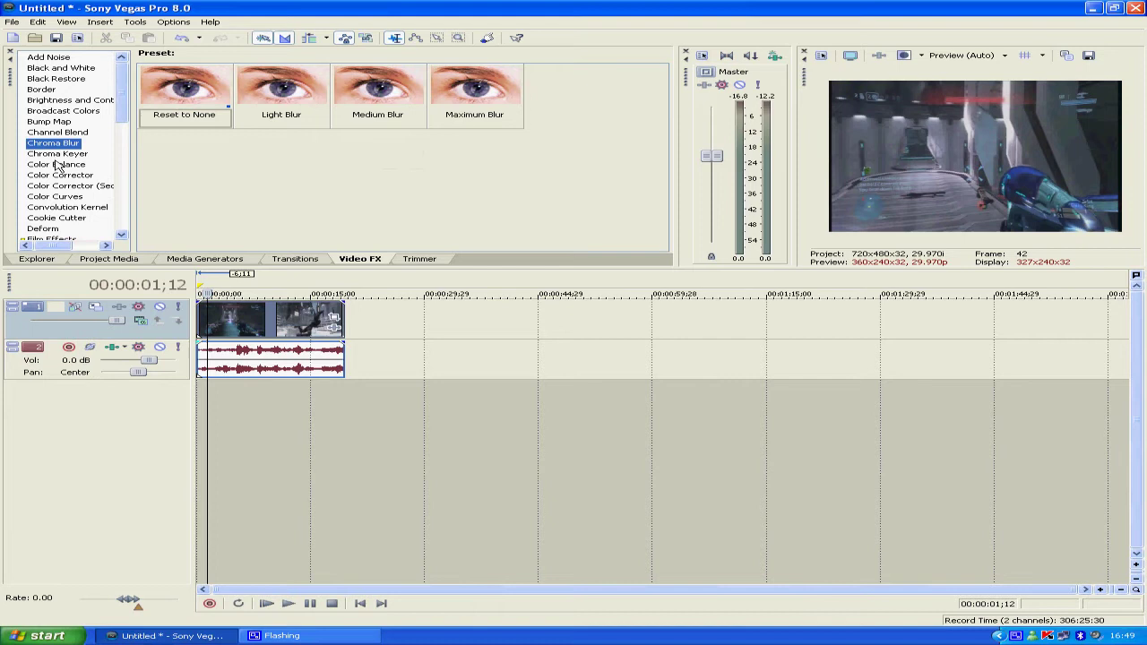
left_click(57, 154)
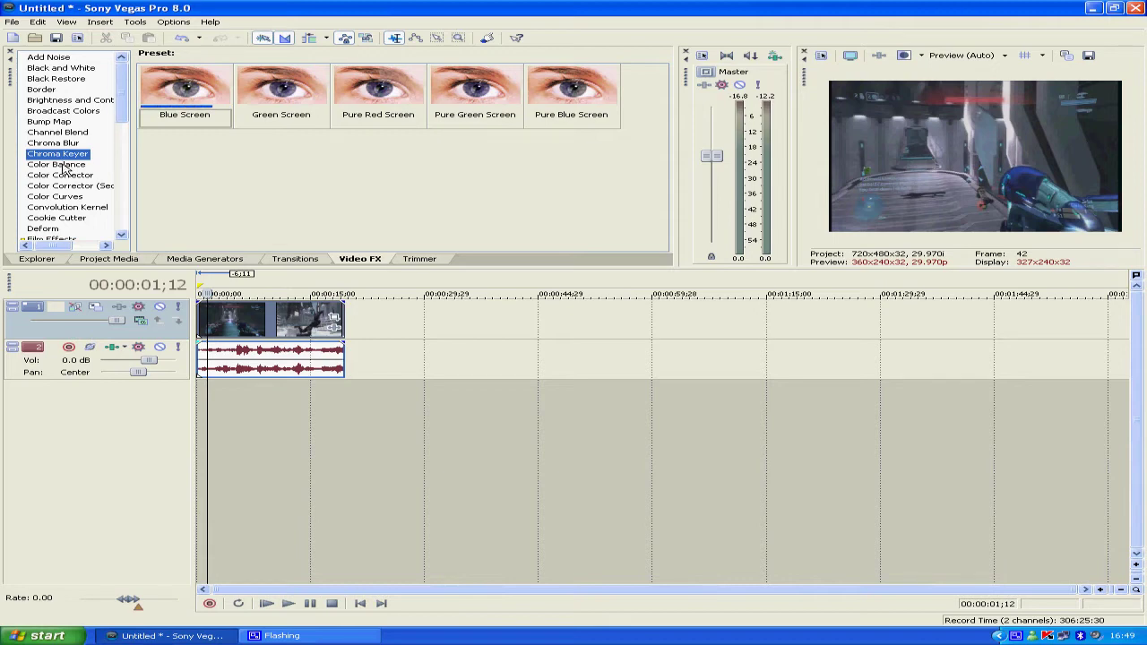
left_click(54, 143)
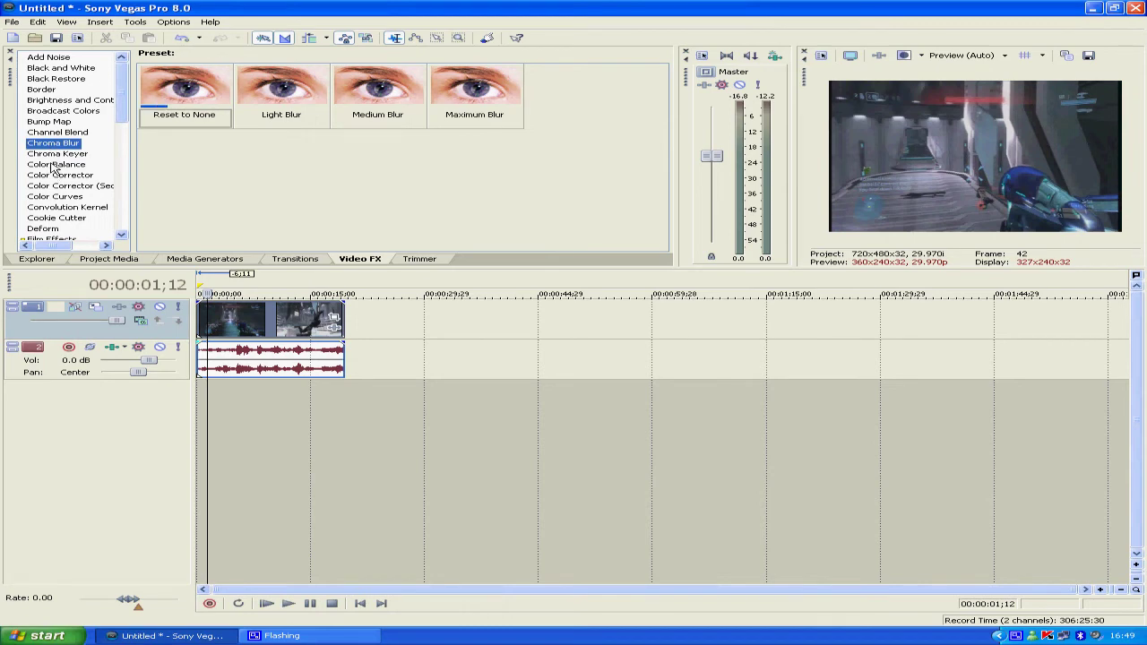
left_click(53, 165)
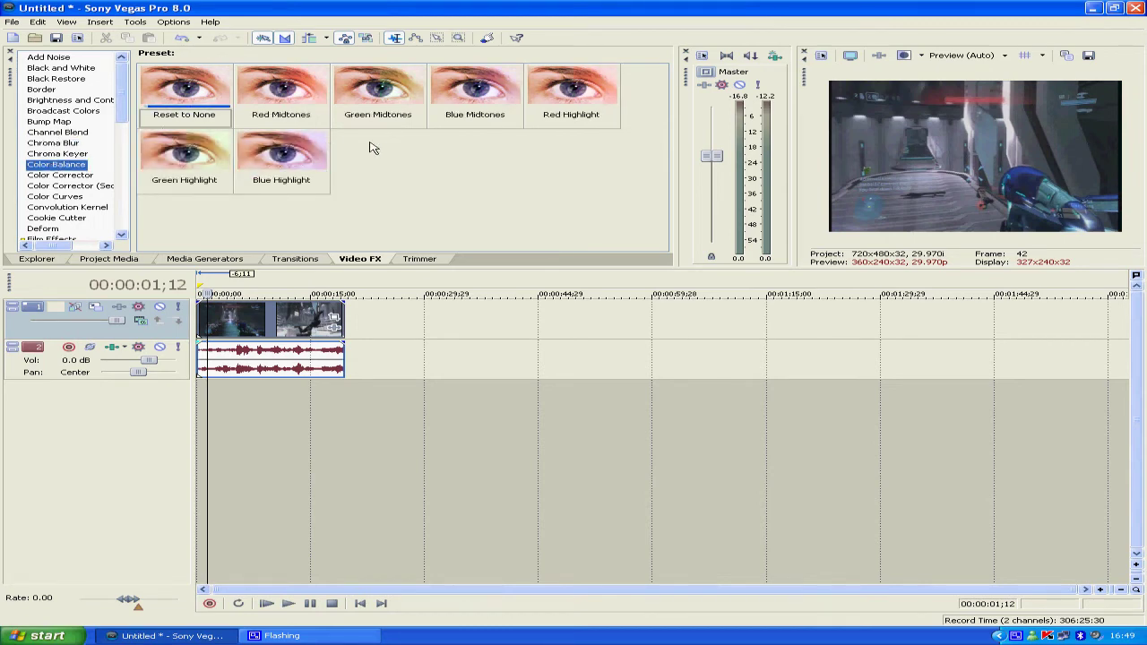
Step: Apply the Green Midtones Color Balance preset, zero green, add a red midtone tint, zero blue
left_click(61, 175)
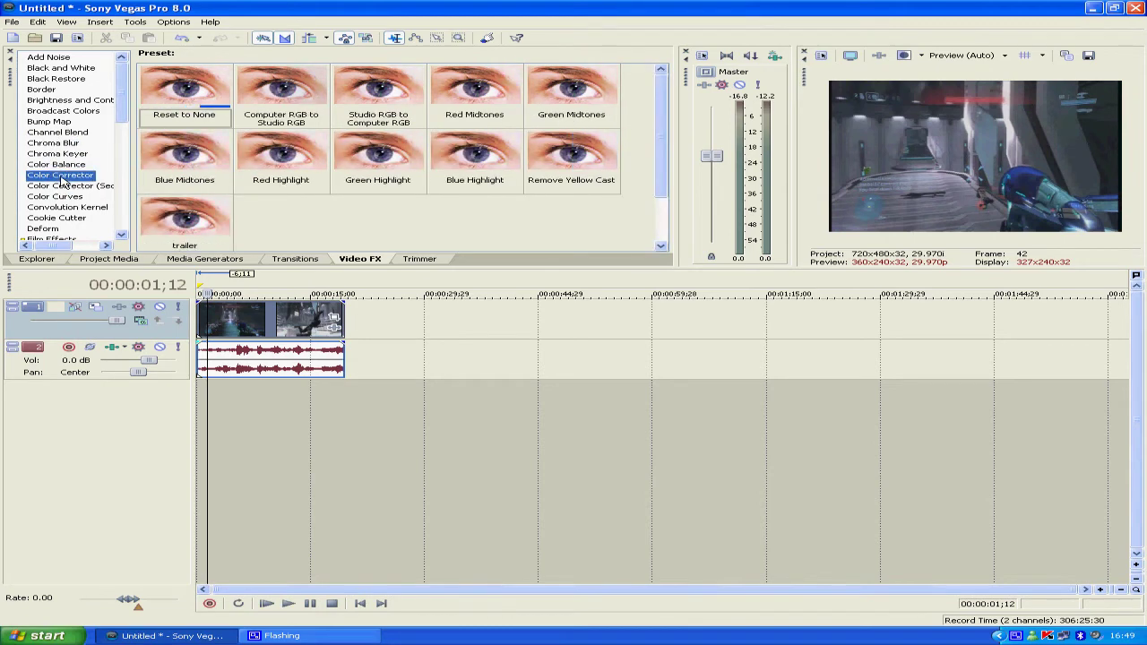
left_click(59, 165)
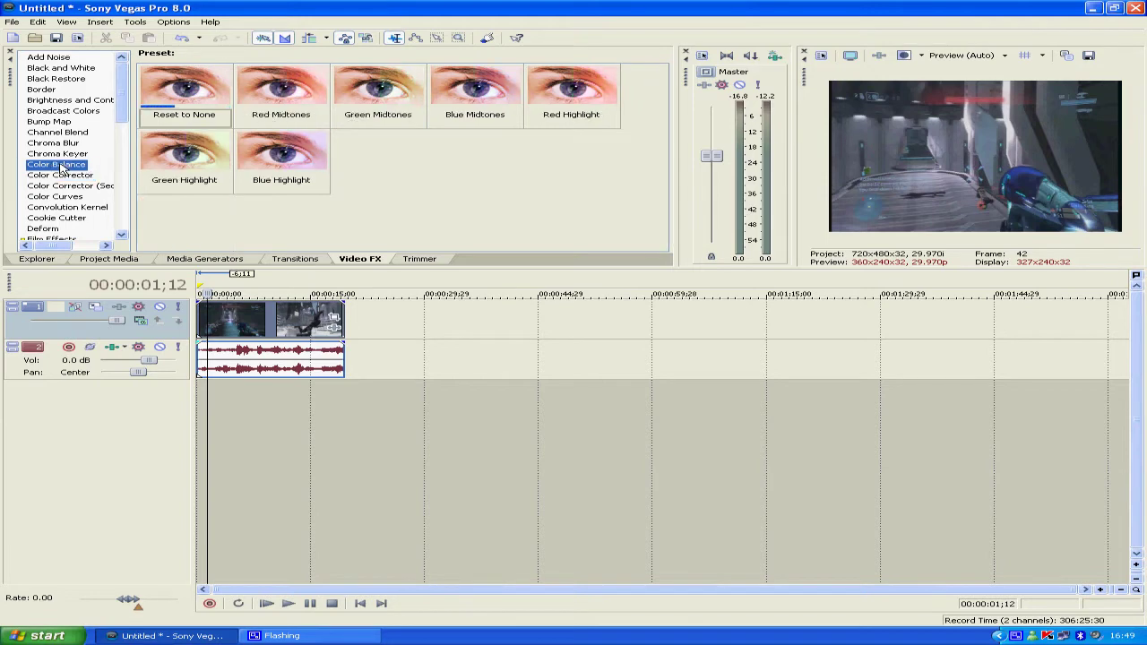
left_click(372, 90)
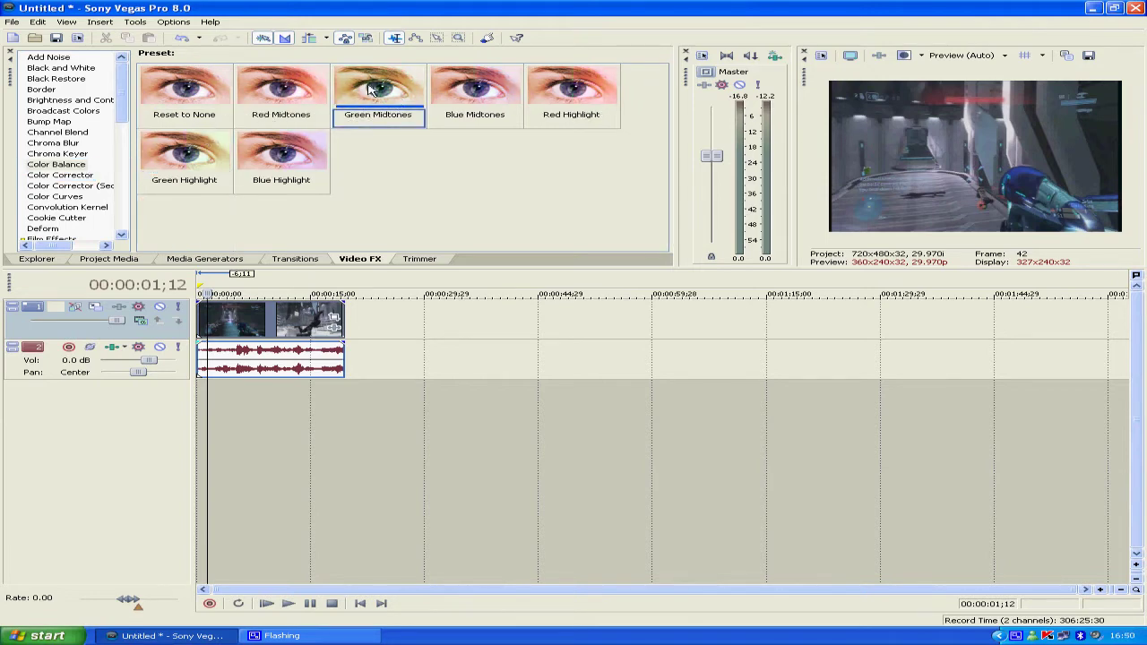
left_click_drag(383, 104, 263, 315)
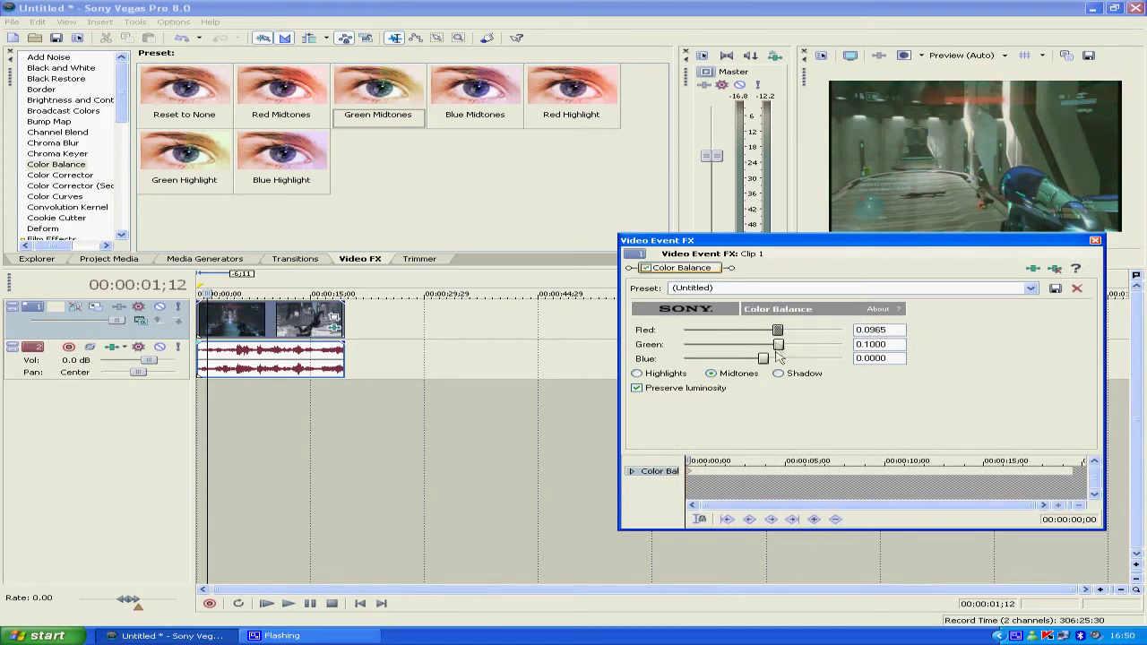
double_click(778, 345)
left_click_drag(776, 334, 782, 359)
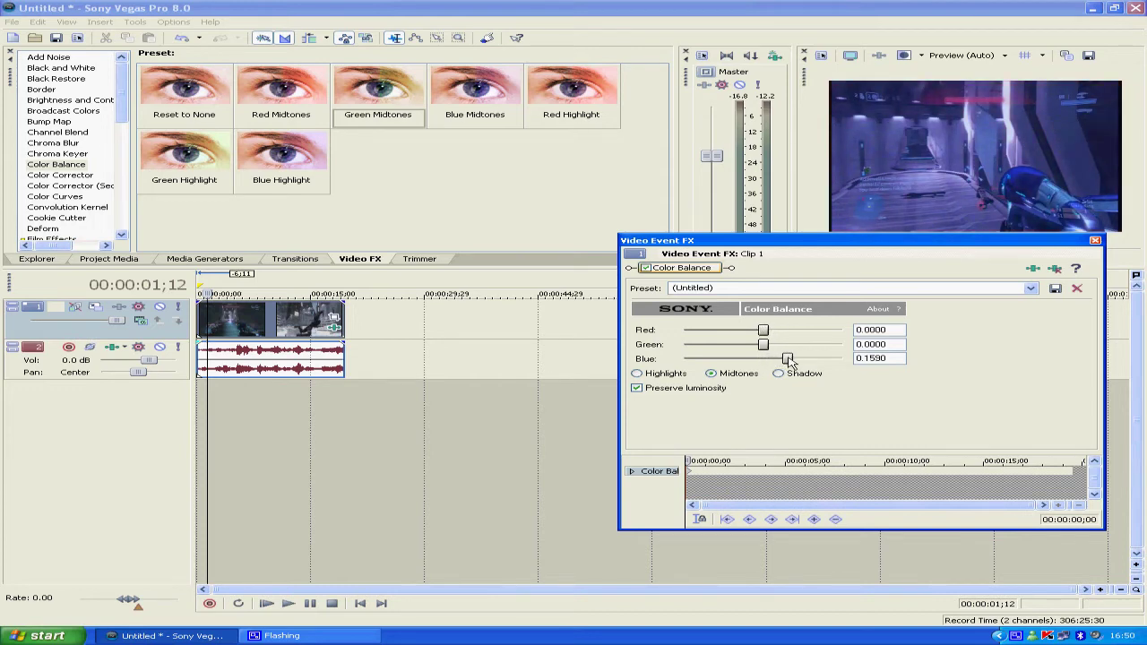
double_click(789, 359)
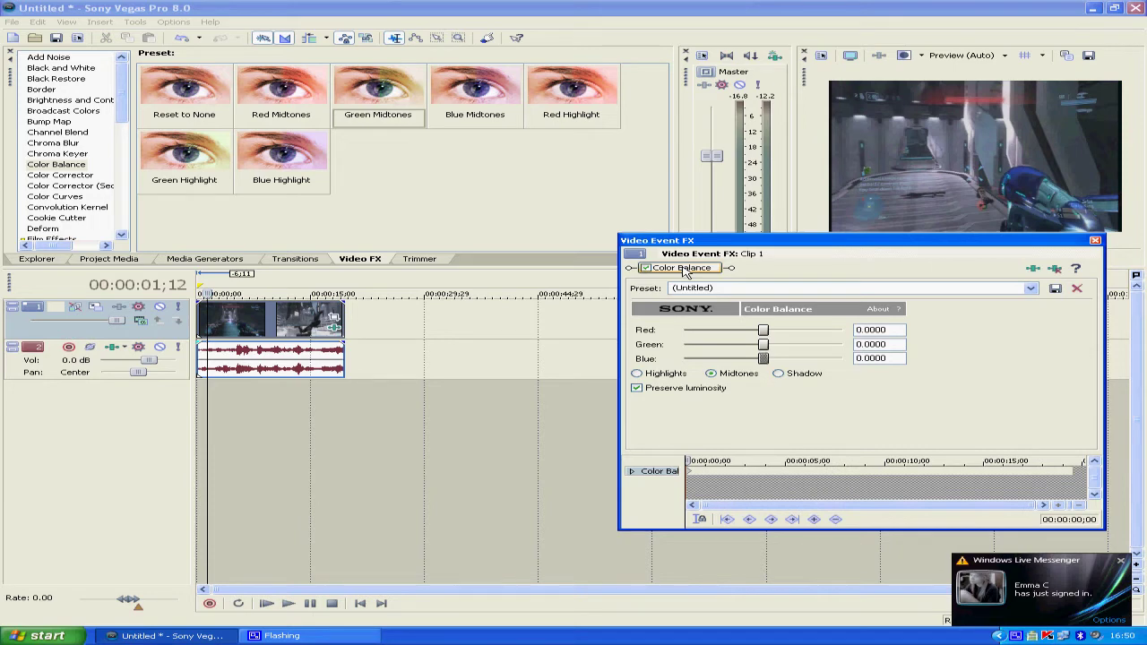
Step: Remove the Color Balance effect from the clip and show the Color Curves presets
right_click(686, 271)
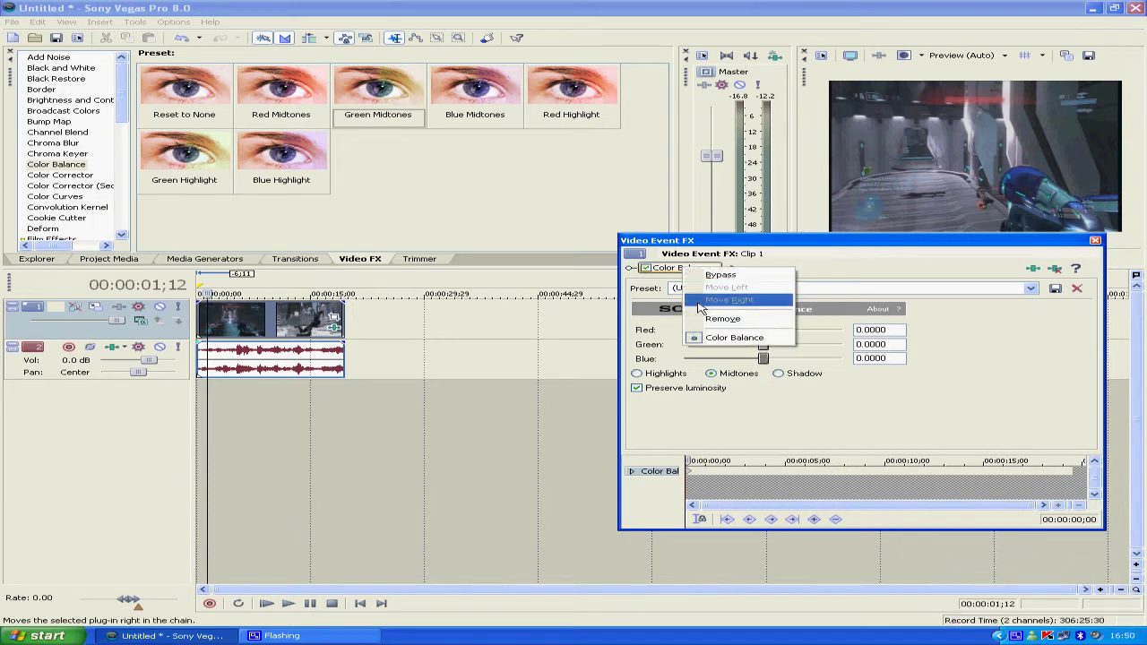
left_click(722, 318)
left_click(75, 199)
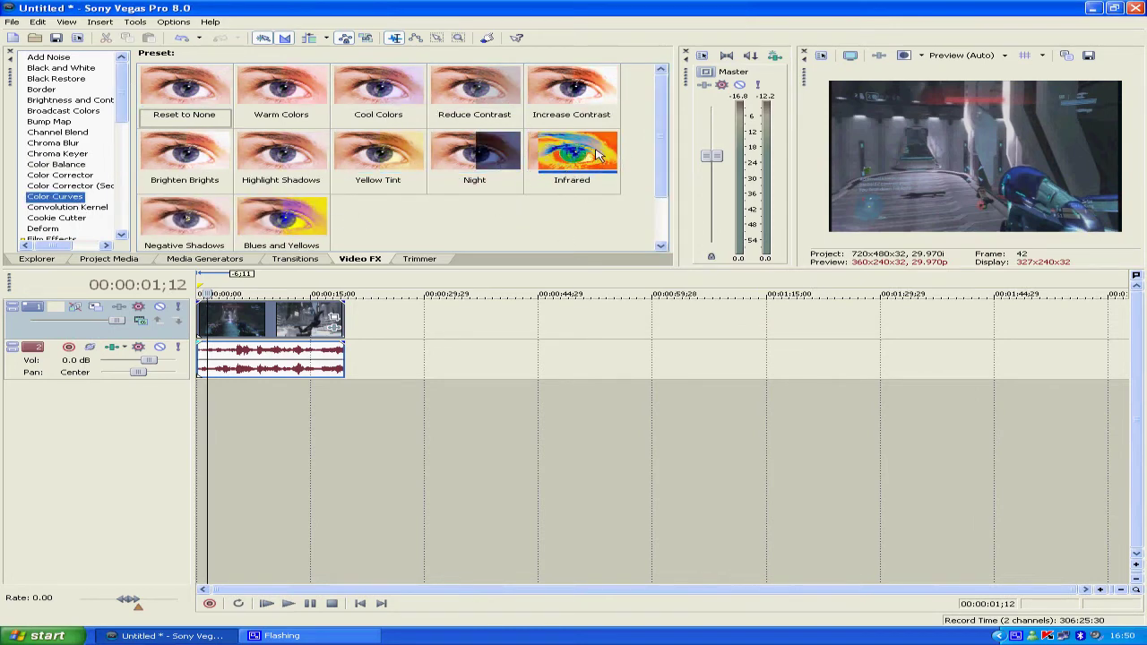
Step: Browse the Convolution Kernel presets, then the Cookie Cutter presets
left_click_drag(123, 101, 123, 117)
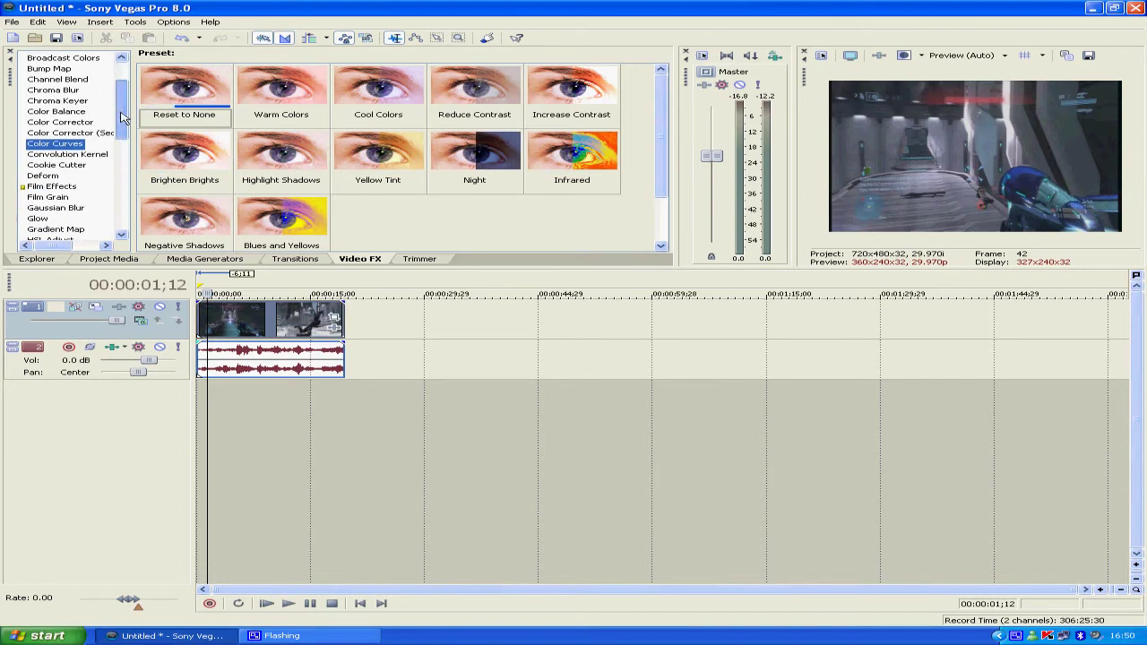
left_click(89, 154)
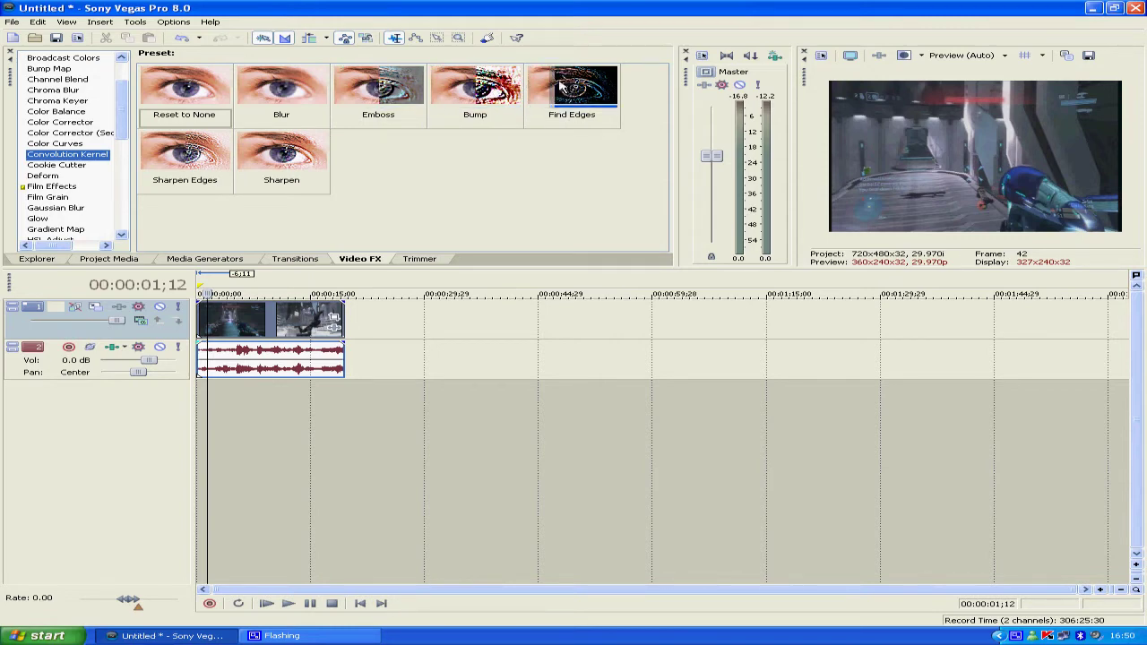
left_click(61, 166)
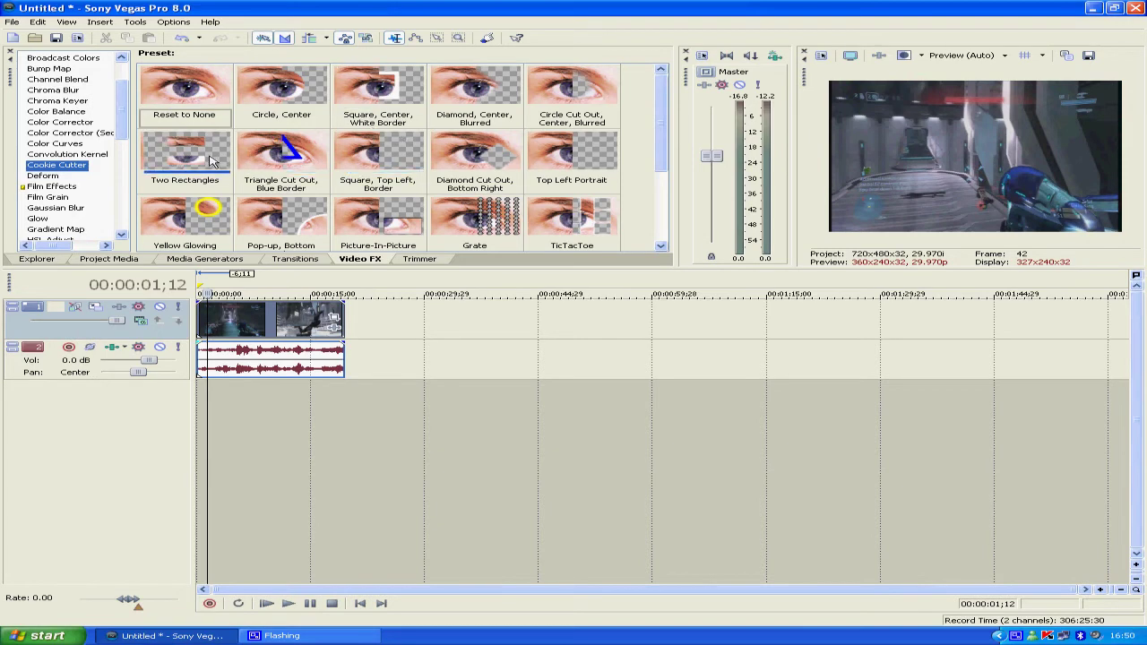
Step: Apply Triangle Cut Out, Blue Border to the clip, thicken its border slightly, then remove it
left_click_drag(279, 151, 295, 323)
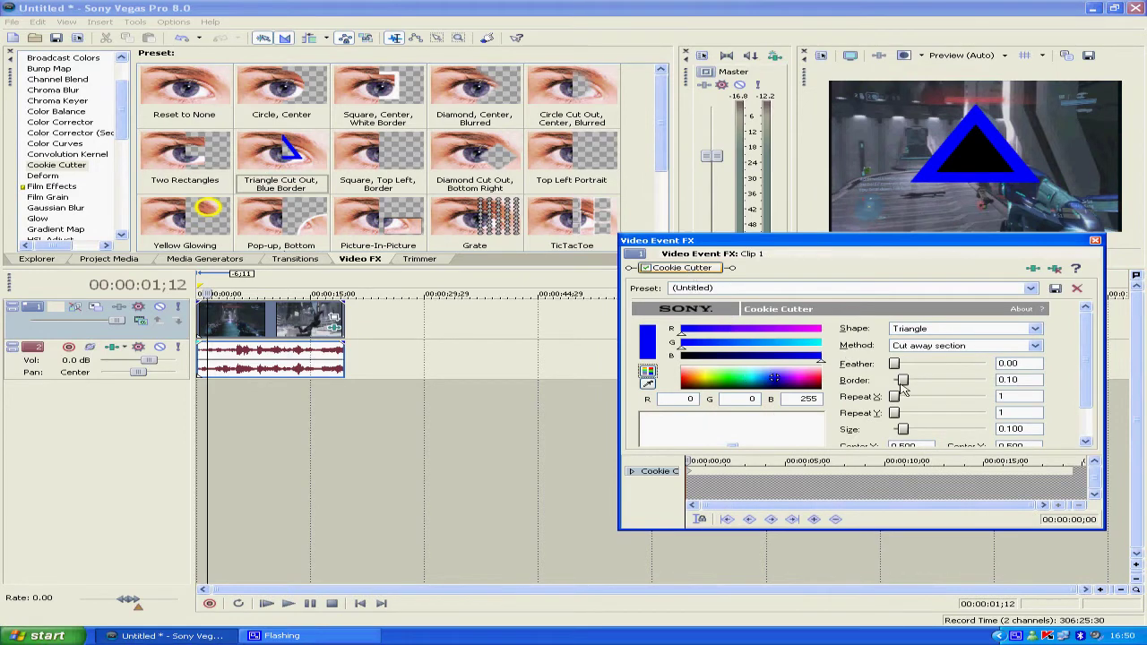
left_click_drag(902, 387, 895, 363)
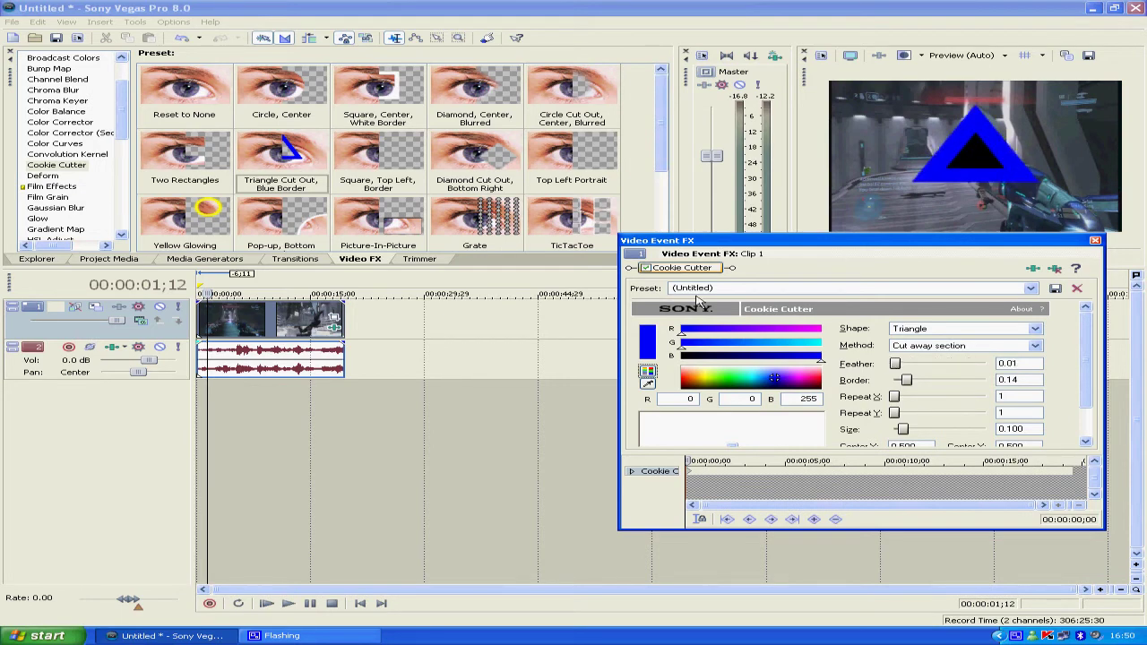
right_click(670, 271)
left_click(730, 330)
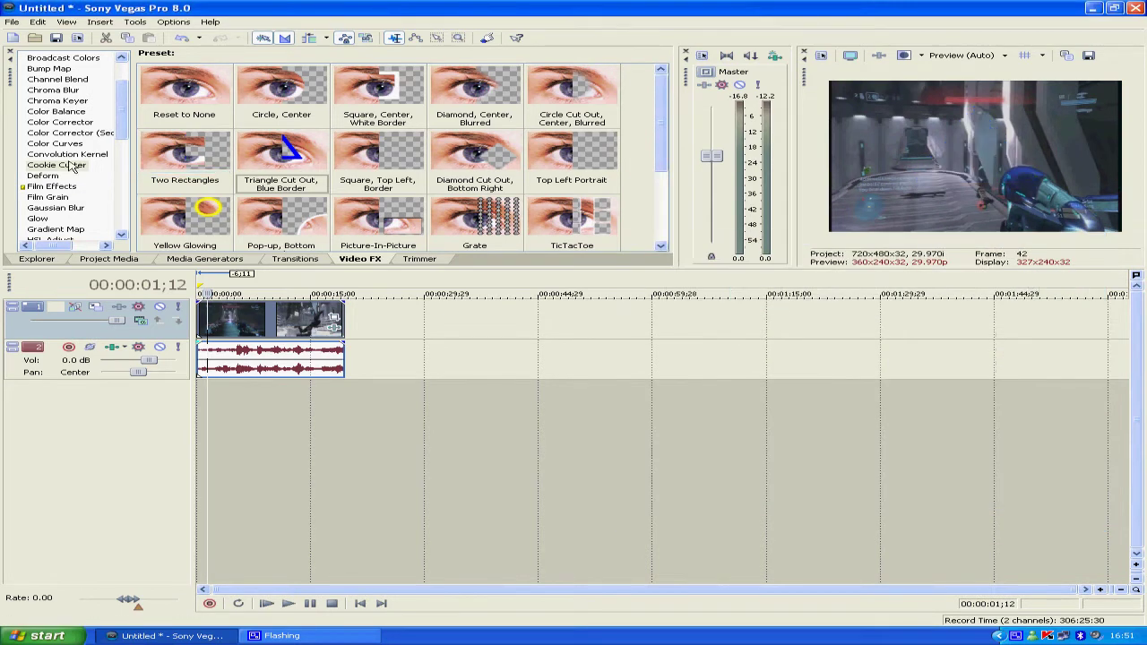
Step: Apply the Compress Vertically deform to the clip, reduce its amount and play it back
left_click(44, 177)
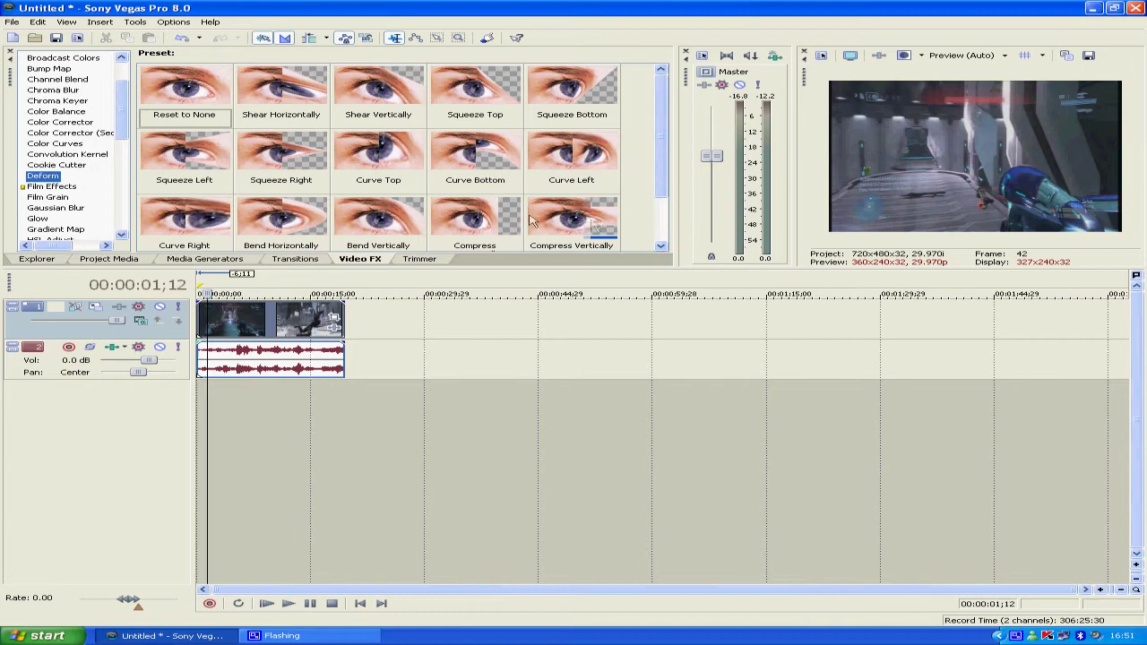
left_click_drag(528, 221, 332, 323)
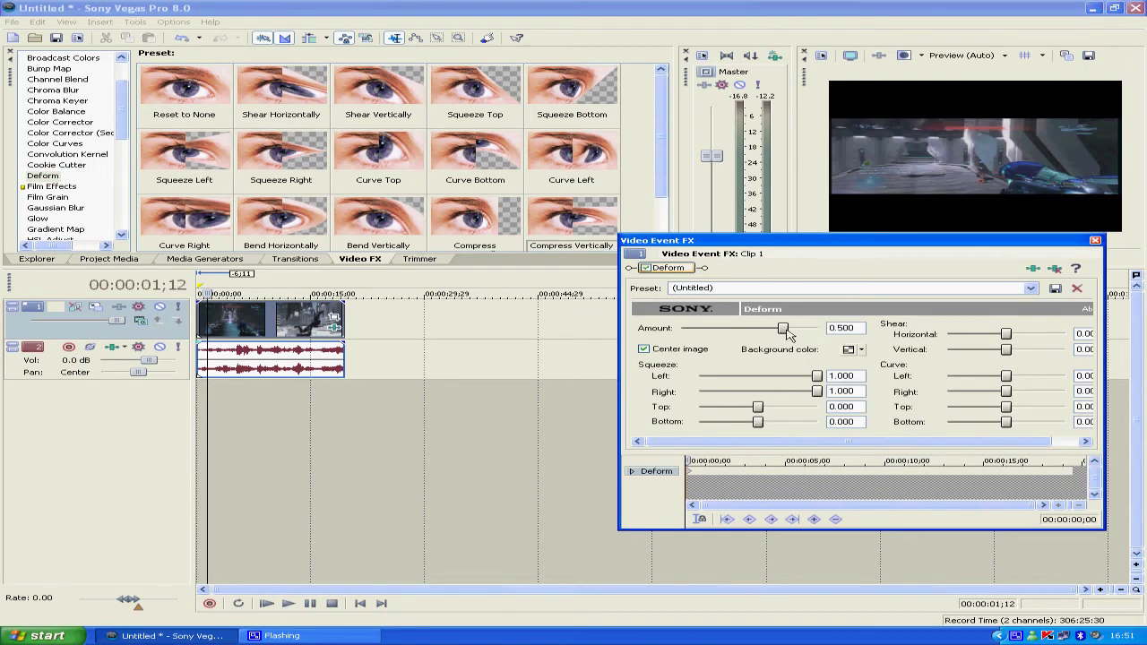
mouse_move(786, 333)
left_mouse_down()
mouse_move(740, 333)
mouse_move(824, 330)
mouse_move(768, 331)
left_mouse_up()
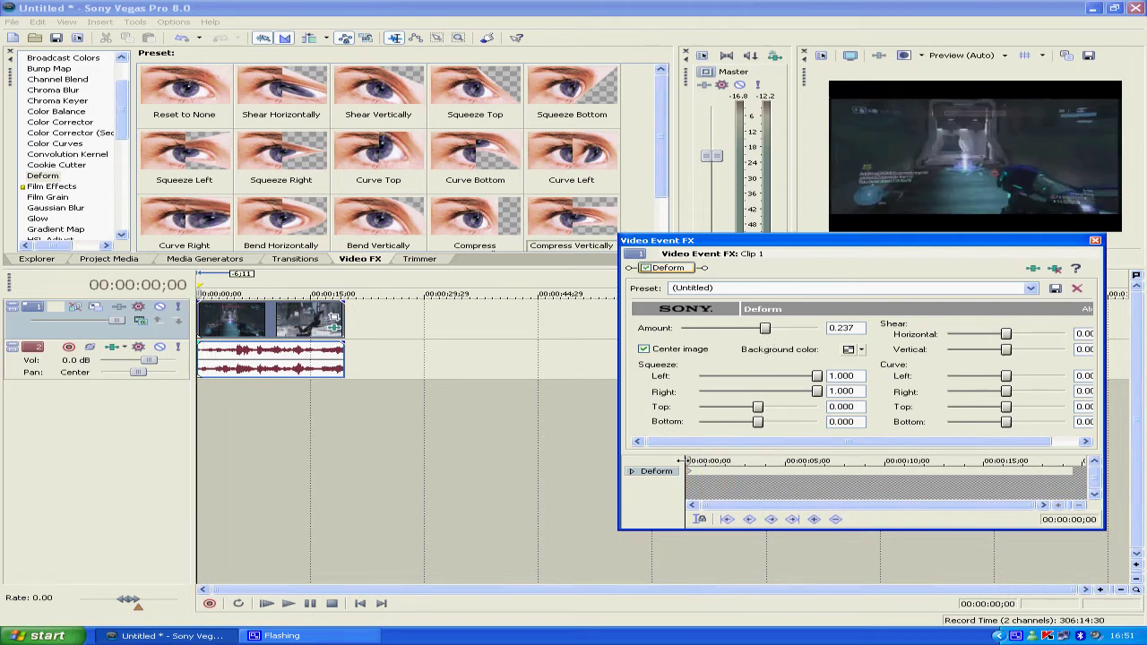
key("space")
Step: Reset the deform amount to 0.000 and remove the Deform effect
double_click(766, 327)
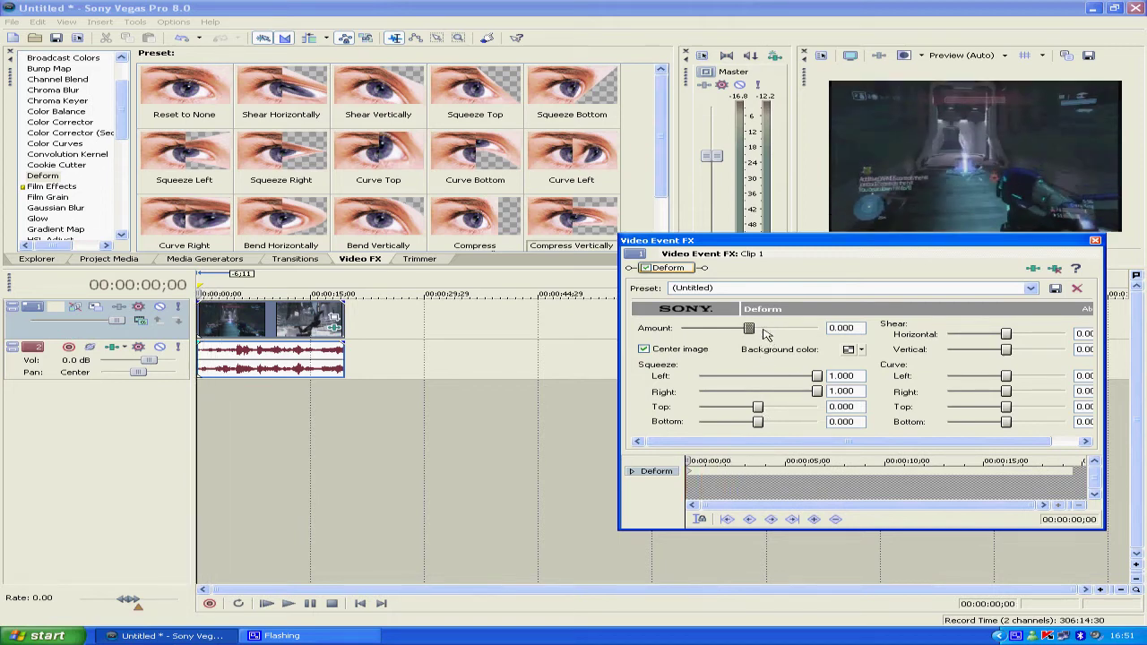
right_click(670, 268)
left_click(691, 317)
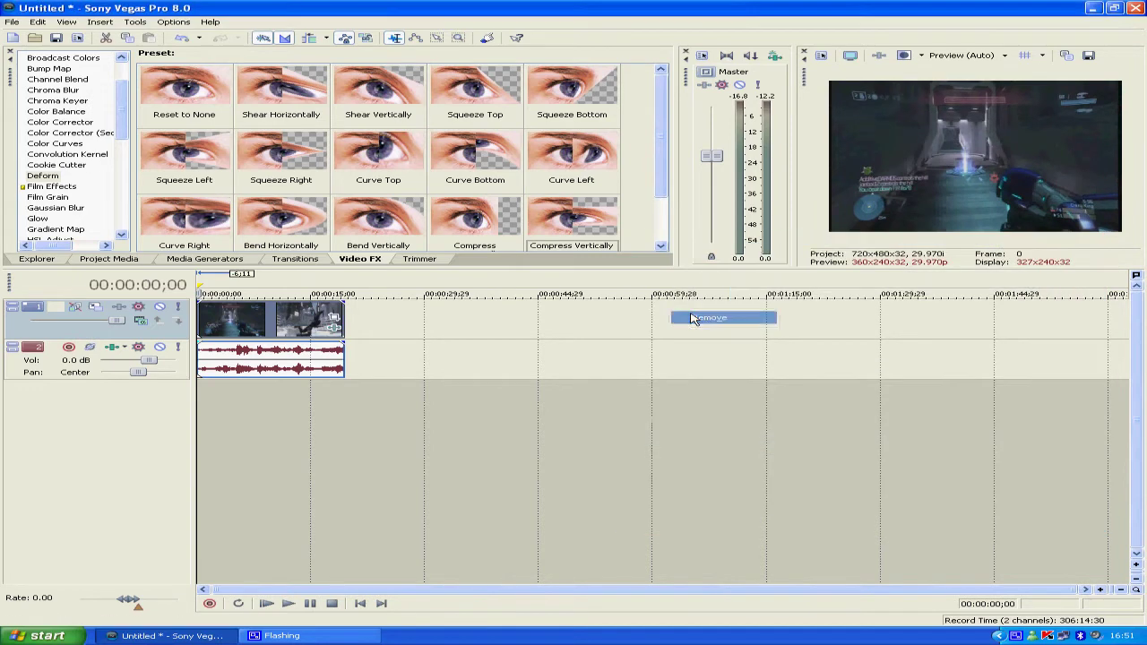
Step: Apply the Reset to None Film Effects preset, adjust grain, and preview Jitter particles at maximum
left_click(50, 188)
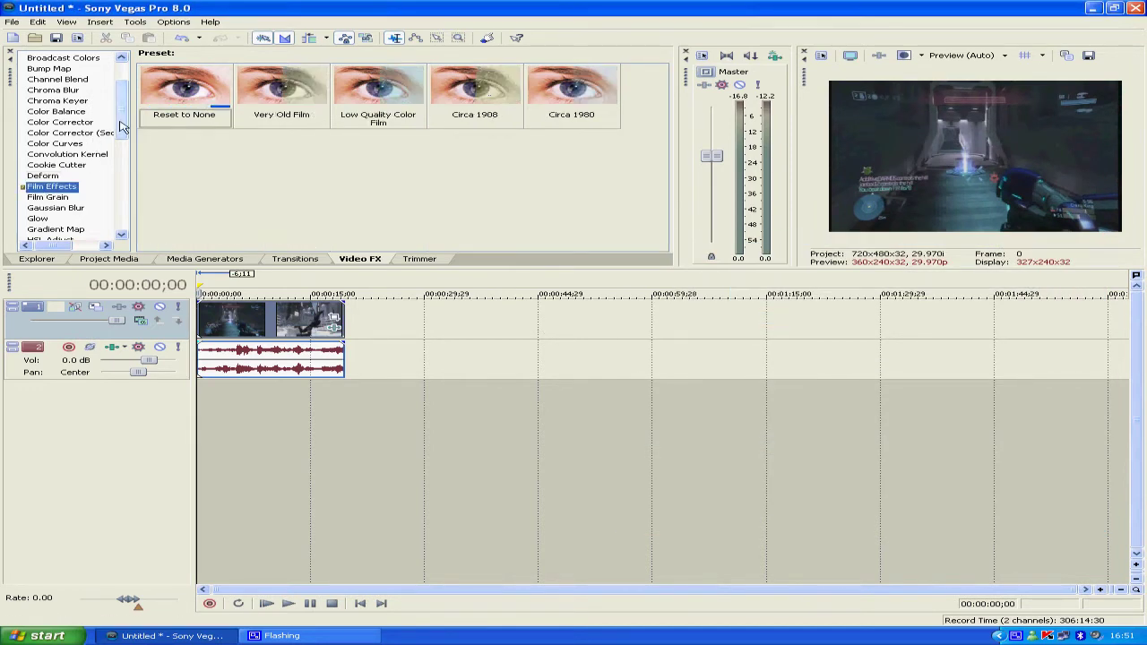
left_click_drag(188, 85, 301, 323)
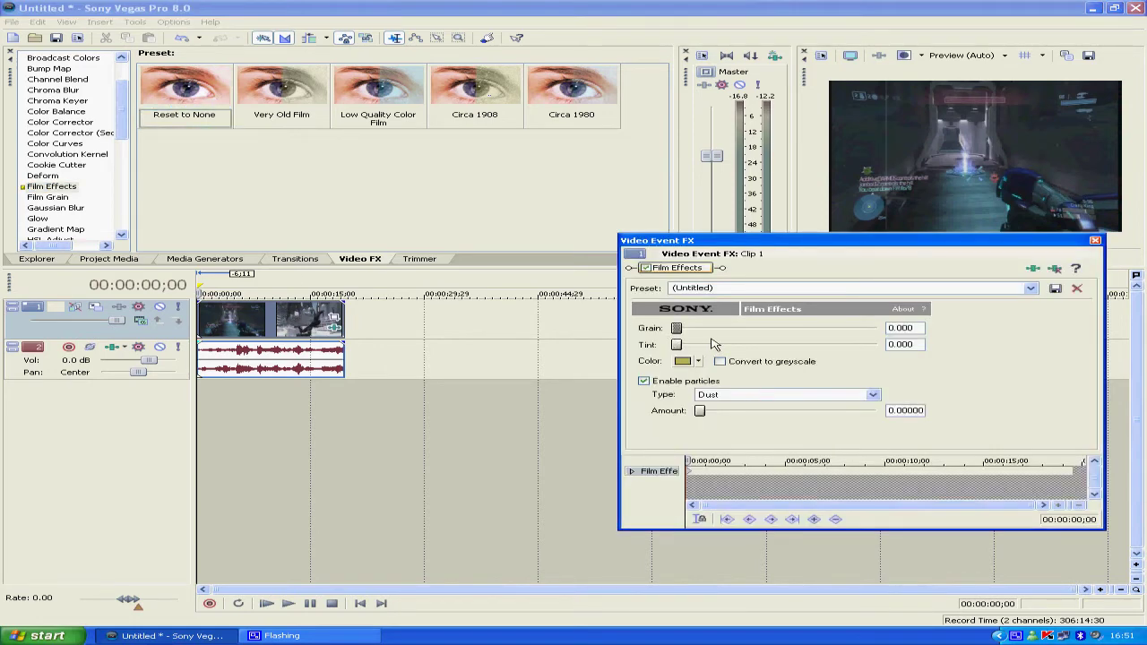
left_click_drag(679, 333, 652, 329)
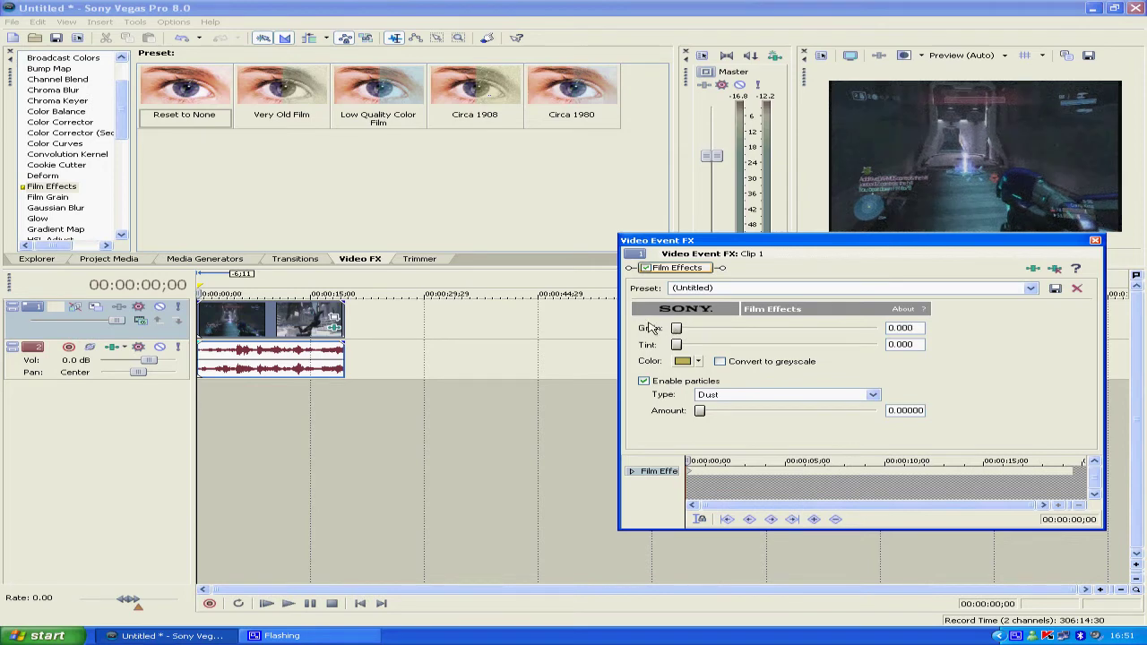
left_click(871, 395)
left_click(833, 437)
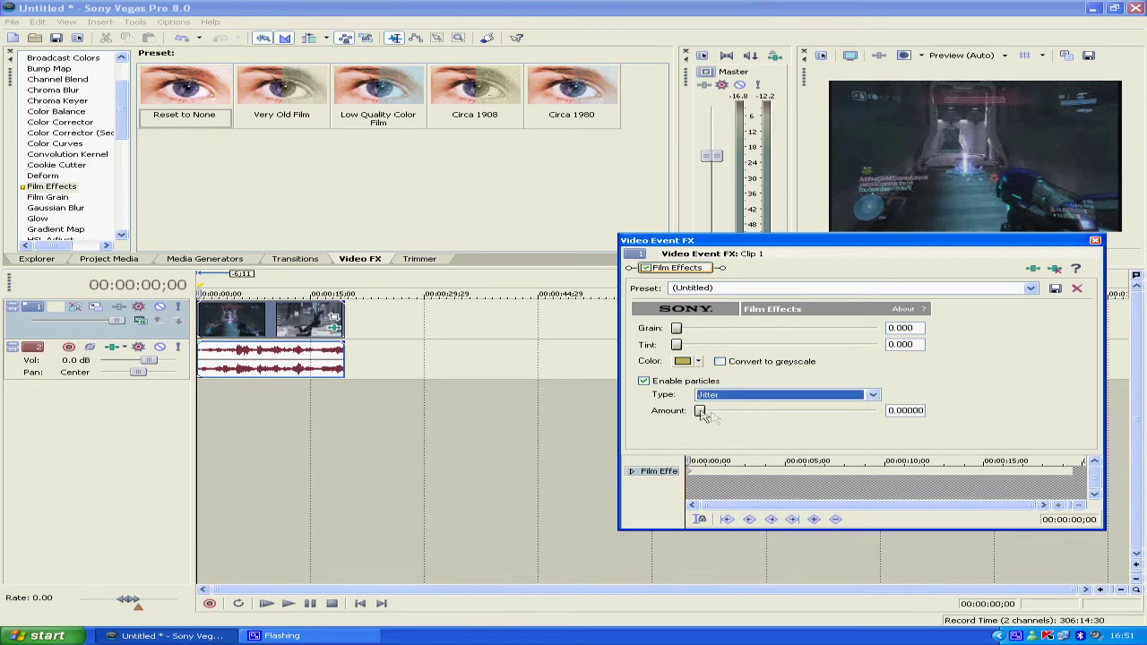
left_click_drag(701, 414, 887, 416)
mouse_move(688, 460)
left_mouse_down()
mouse_move(782, 460)
mouse_move(677, 460)
left_mouse_up()
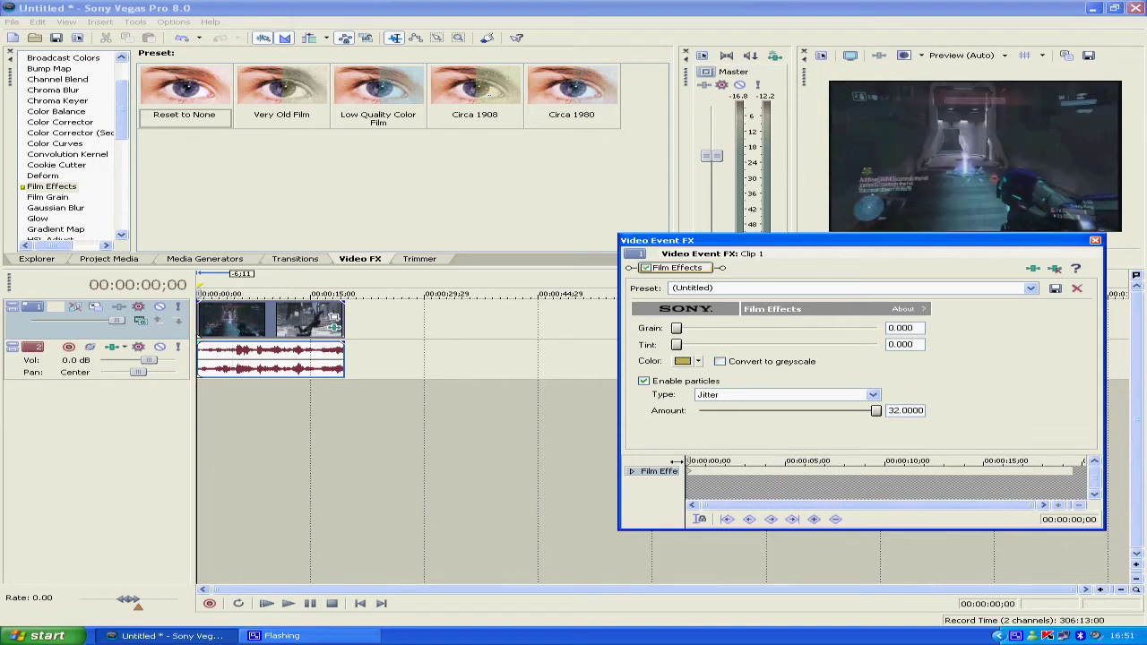
Step: Try Hair, Flicker, then Scratches particles at amount 32, preview, and remove Film Effects
left_click(875, 397)
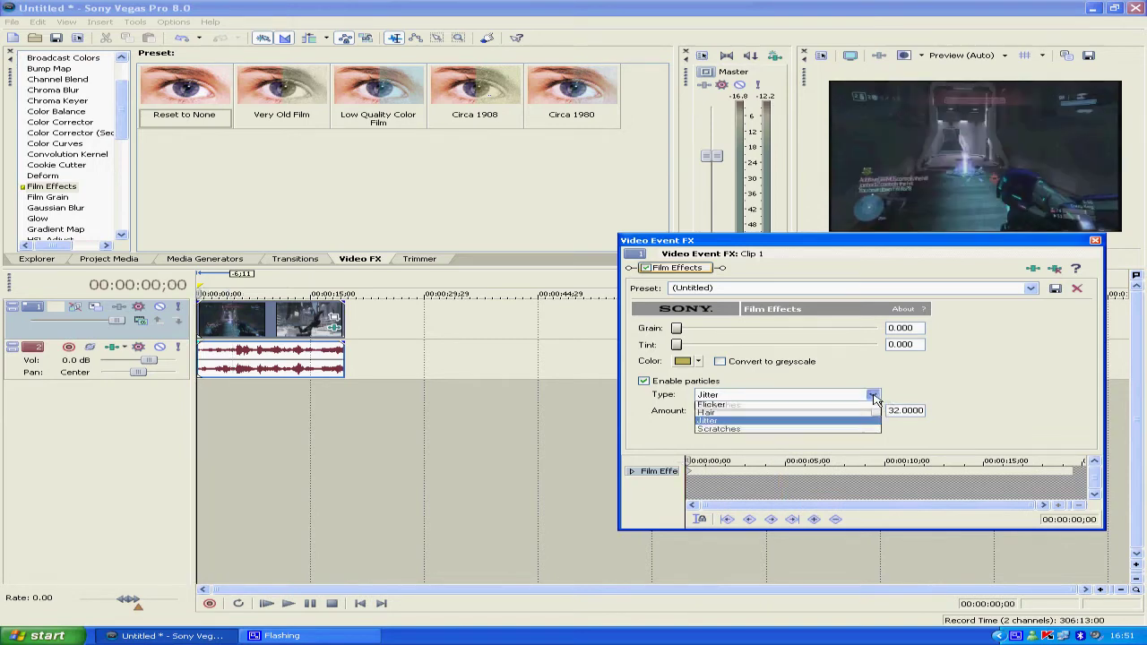
left_click(833, 424)
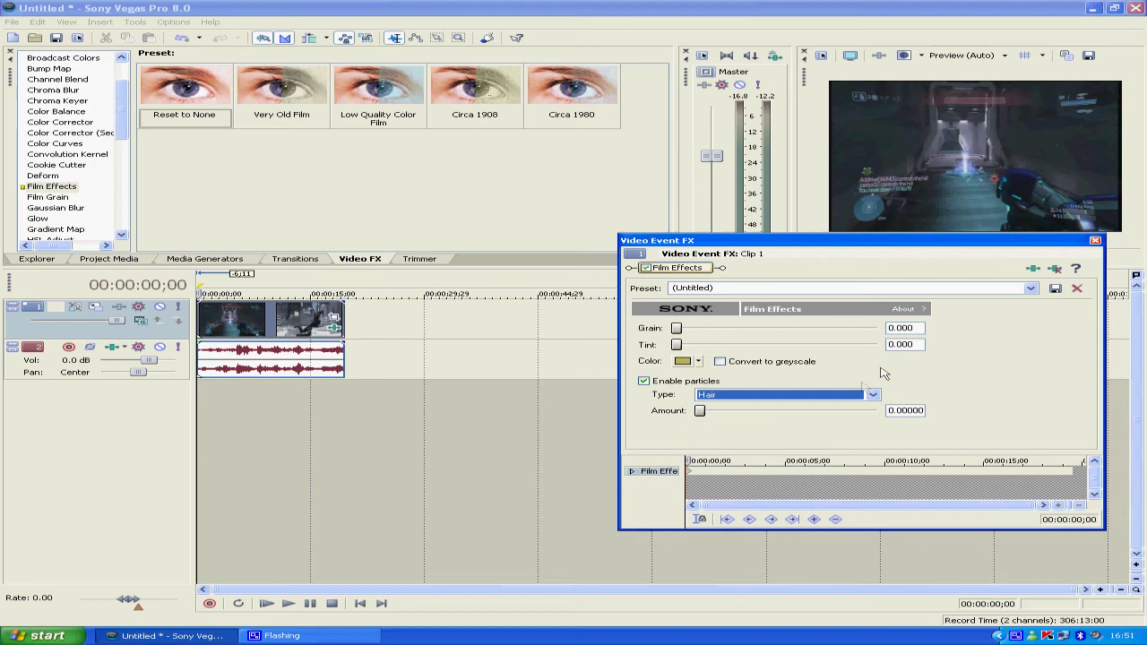
left_click(873, 395)
left_click(828, 413)
left_click(873, 395)
left_click(831, 436)
left_click_drag(699, 411, 911, 414)
key("space")
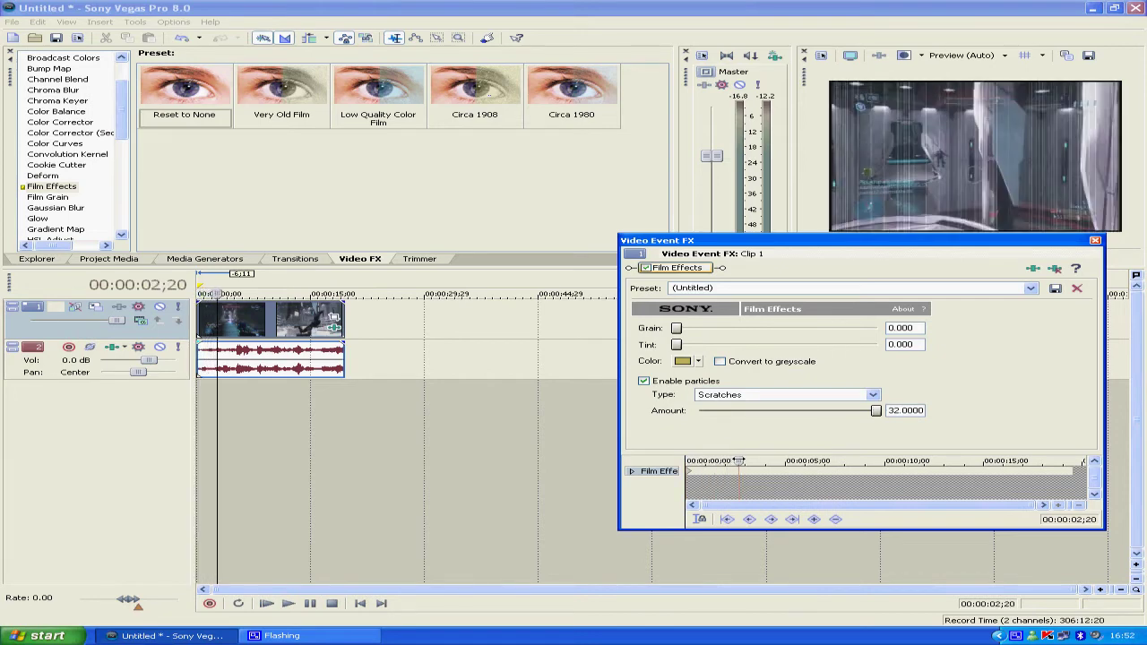
right_click(688, 276)
left_click(732, 324)
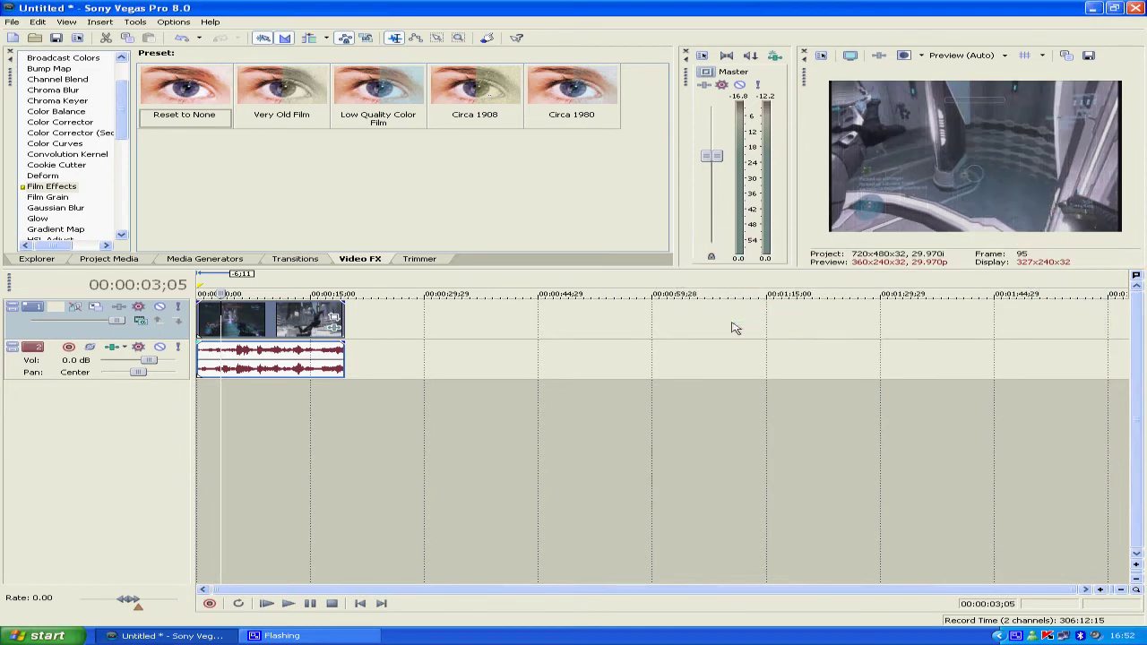
Step: Compare Film Grain and Gaussian Blur presets, then apply Medium Blur to the clip
left_click(51, 200)
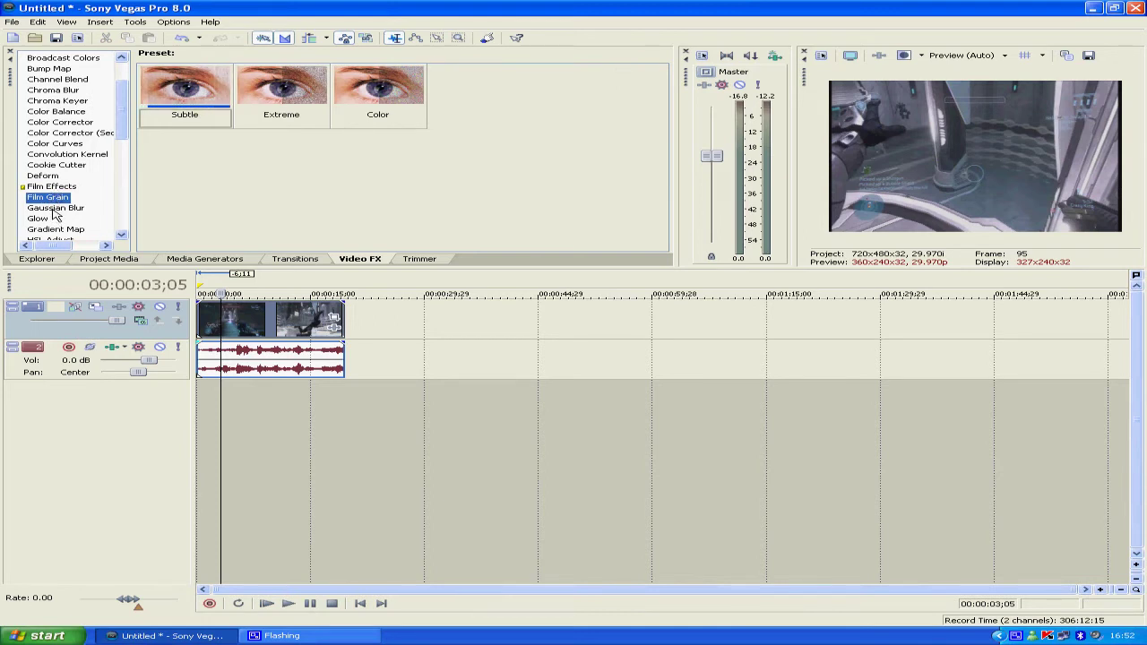
left_click(54, 209)
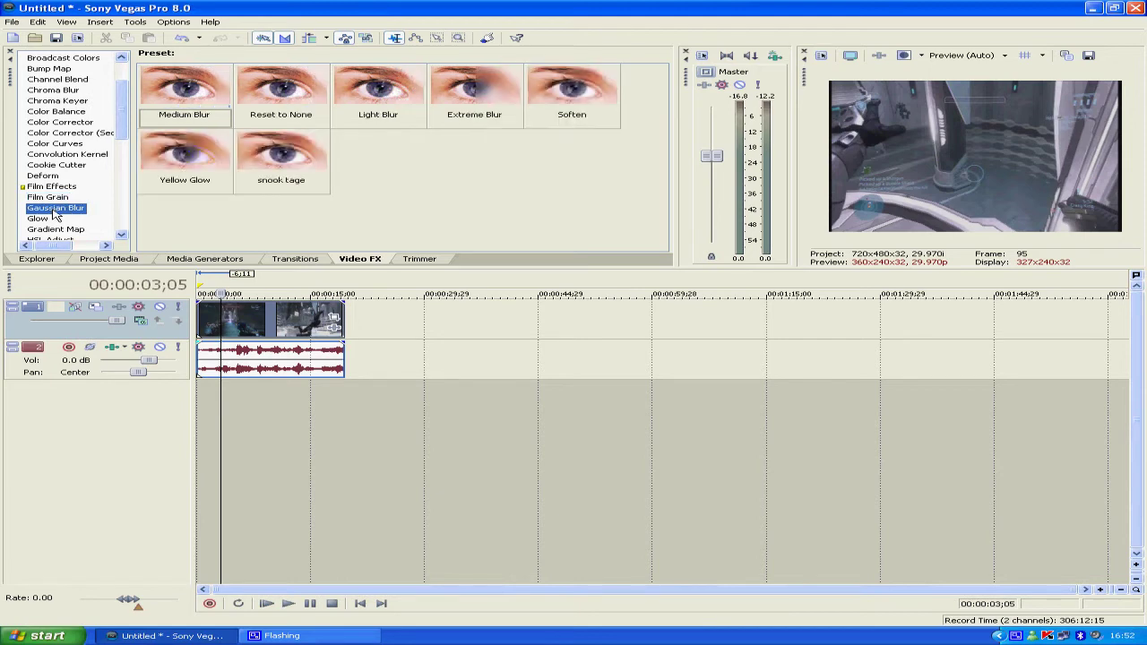
left_click(61, 198)
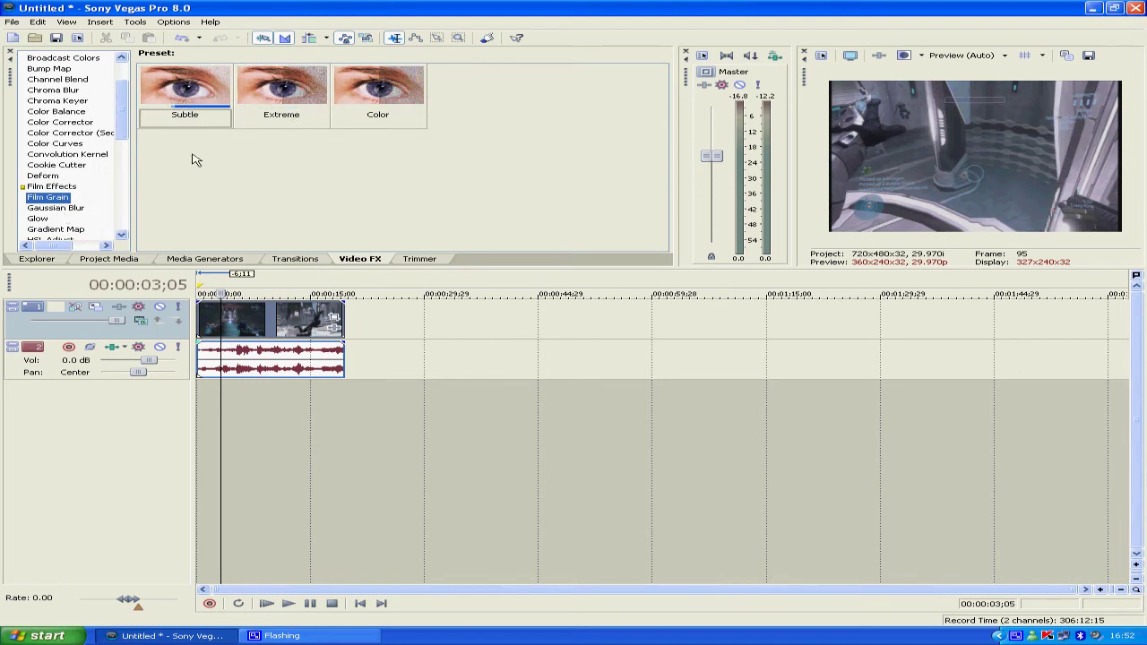
left_click(55, 209)
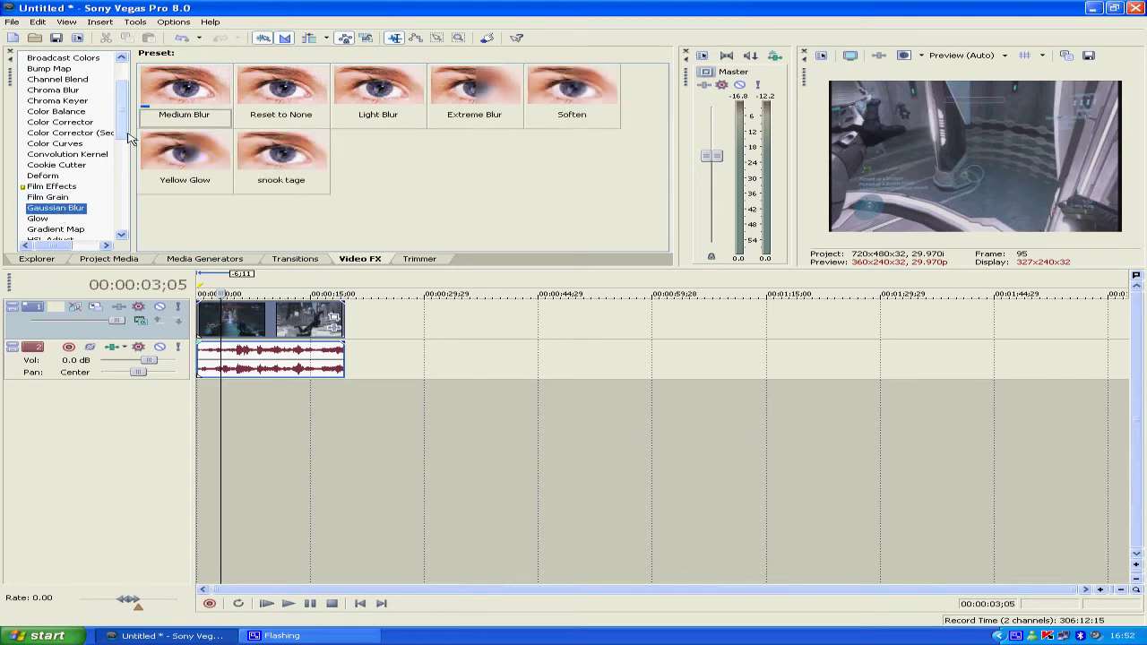
left_click_drag(124, 134, 123, 143)
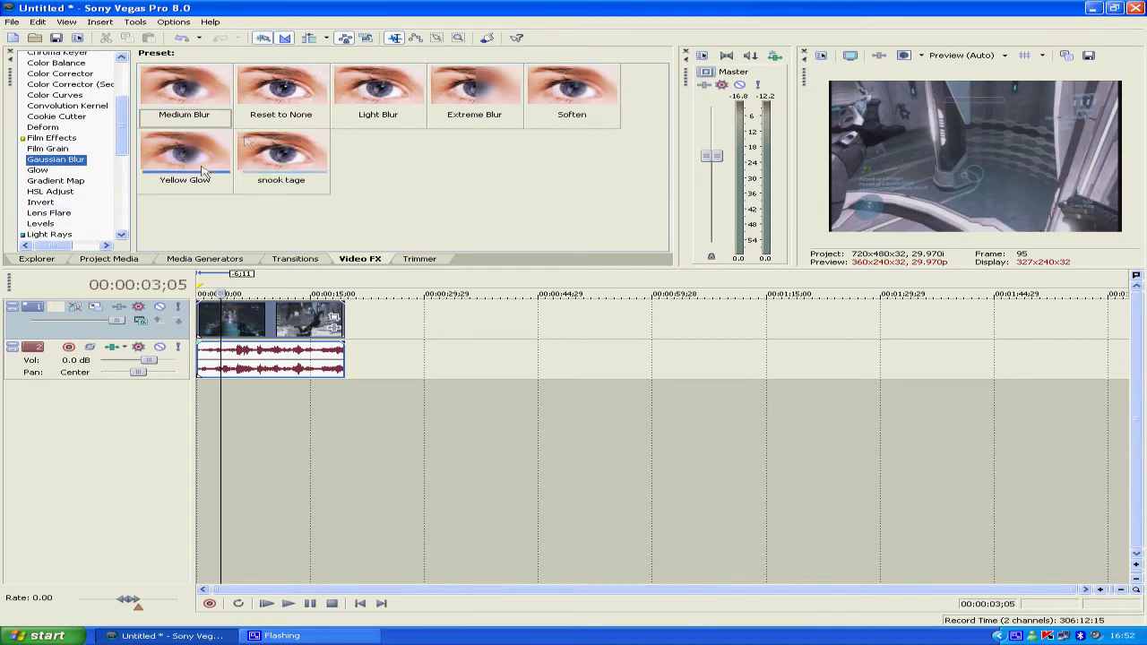
left_click_drag(184, 89, 295, 322)
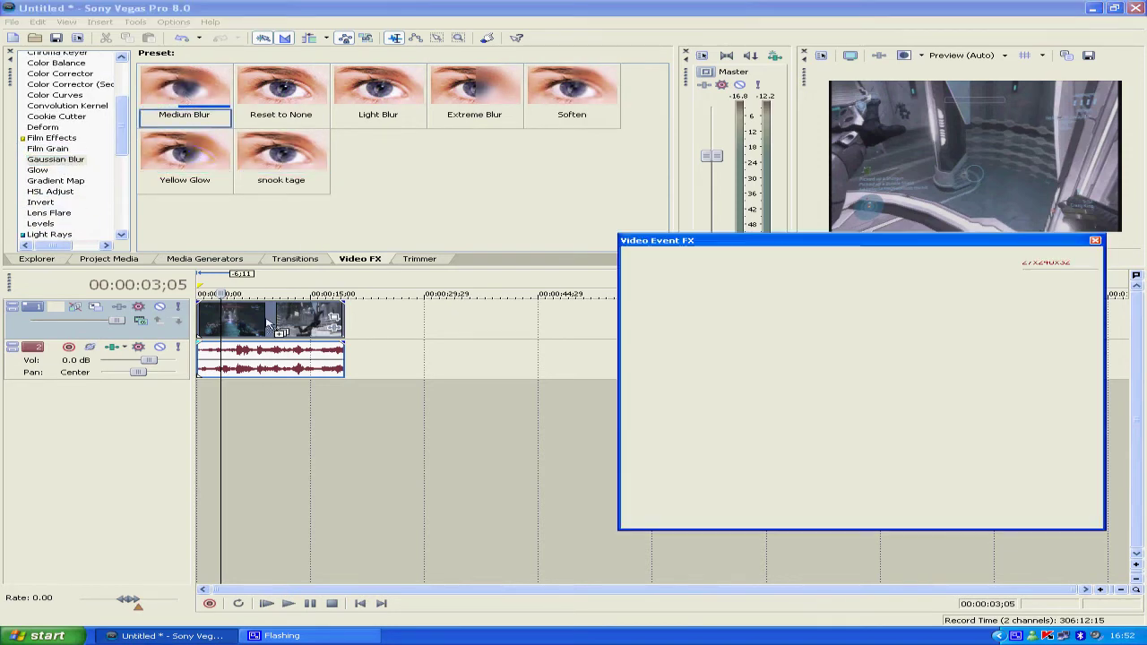
Step: Preview the blurred clip, adjust the horizontal blur range, then remove Gaussian Blur
mouse_move(689, 461)
left_mouse_down()
mouse_move(753, 460)
mouse_move(695, 461)
left_mouse_up()
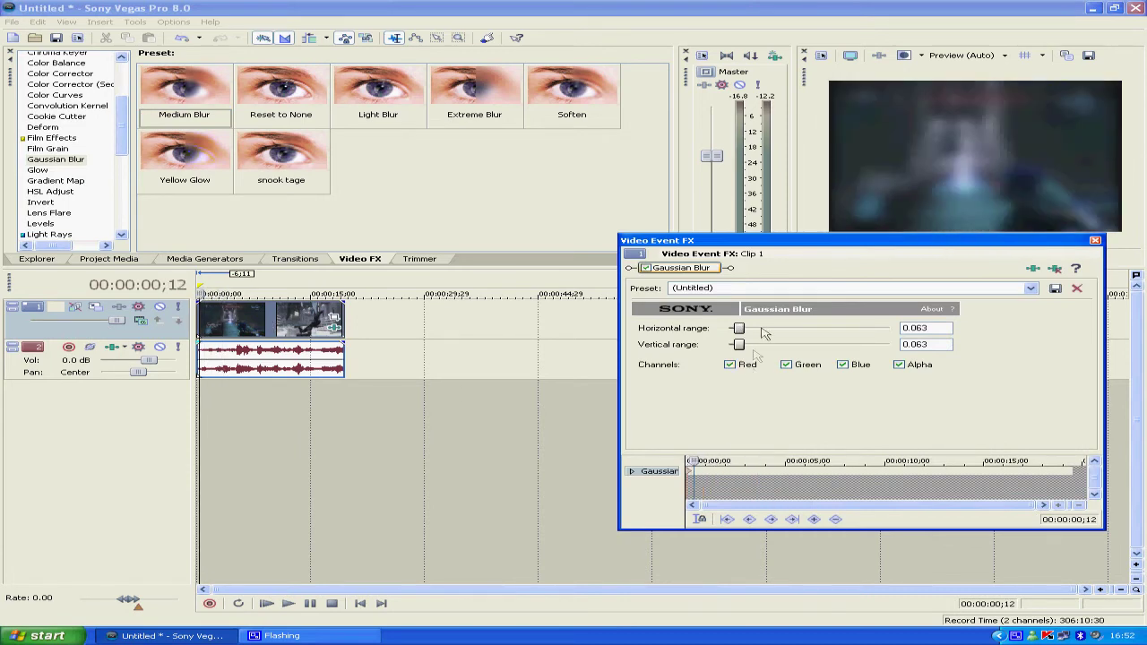
left_click_drag(741, 332, 726, 351)
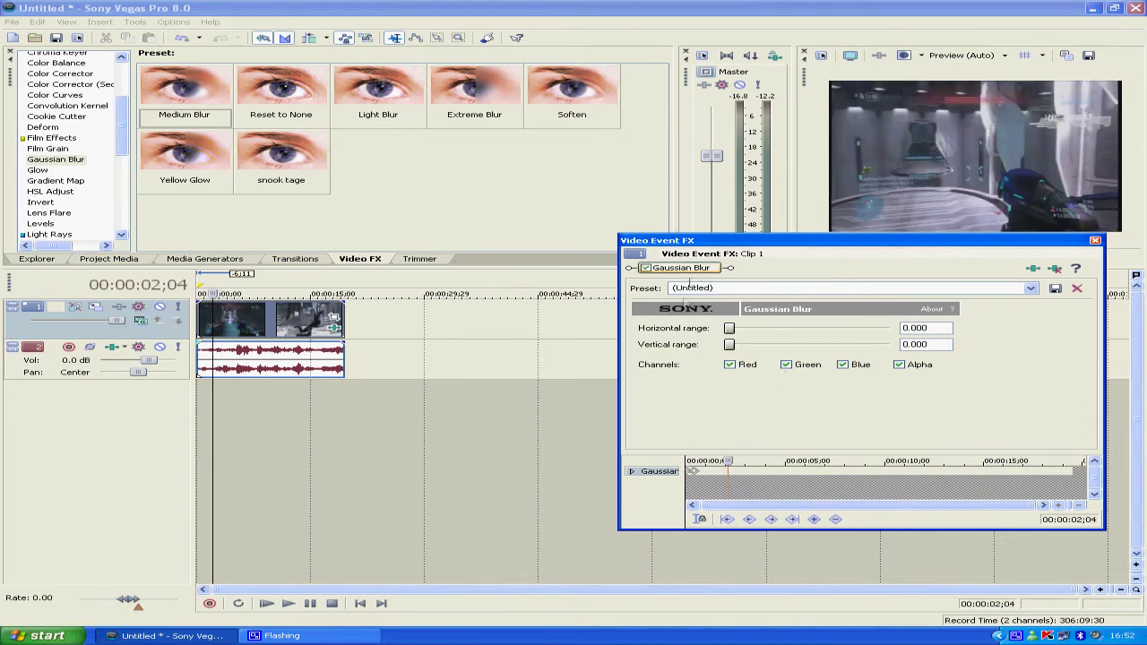
right_click(691, 274)
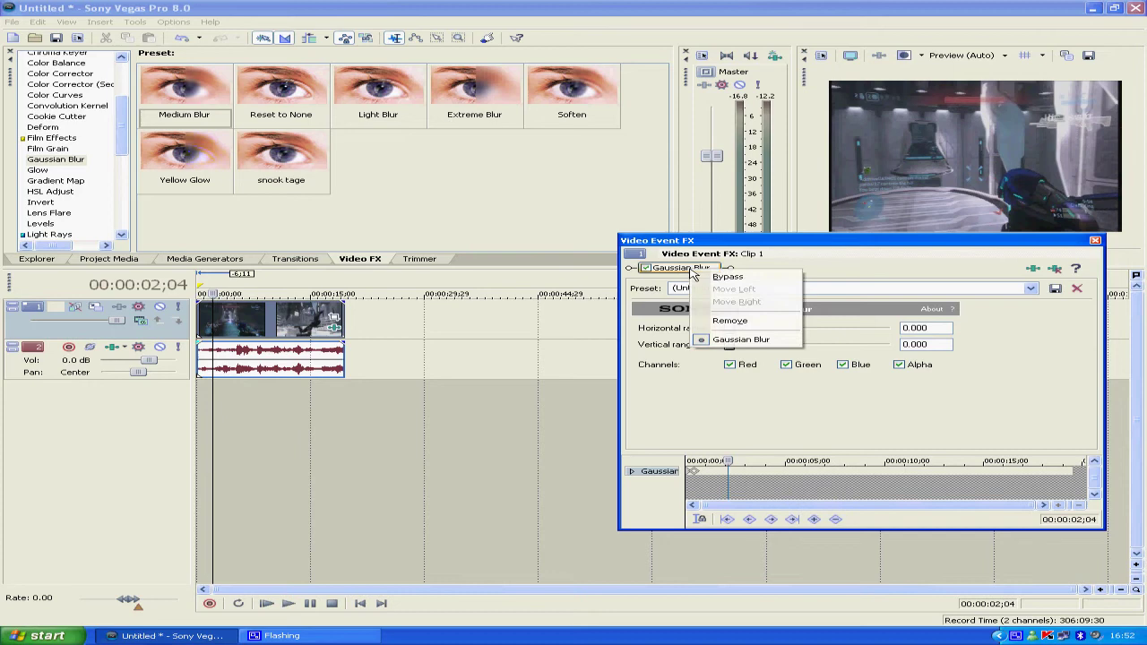
left_click(737, 324)
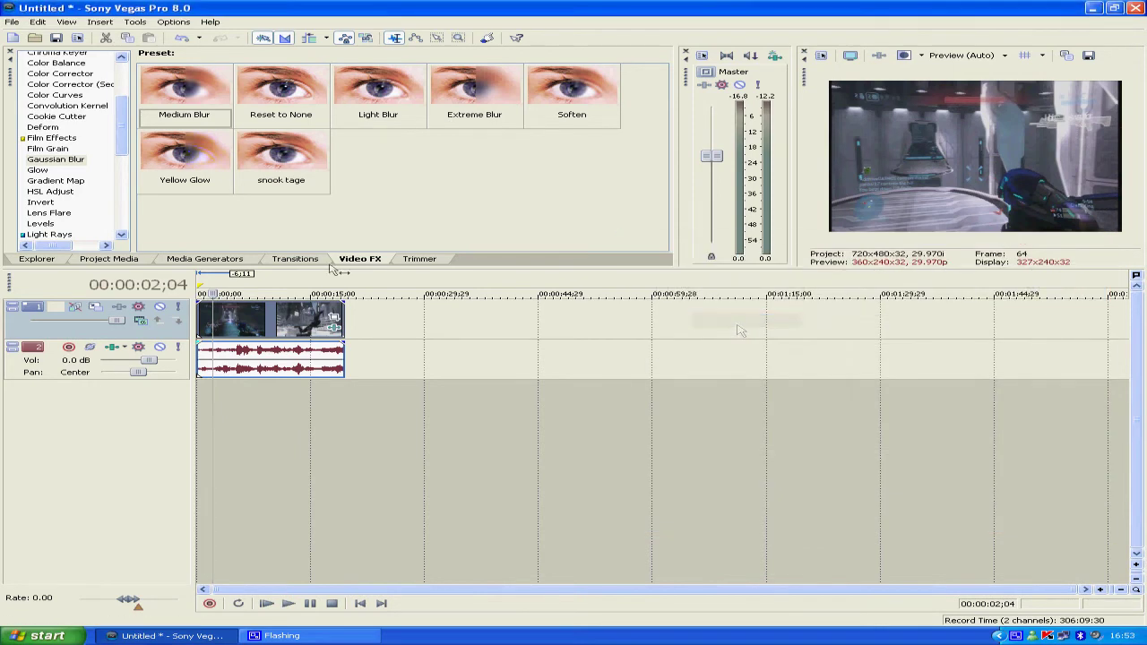
Step: Try the White Highlights glow on the clip with lowered percent, then remove it
left_click(38, 171)
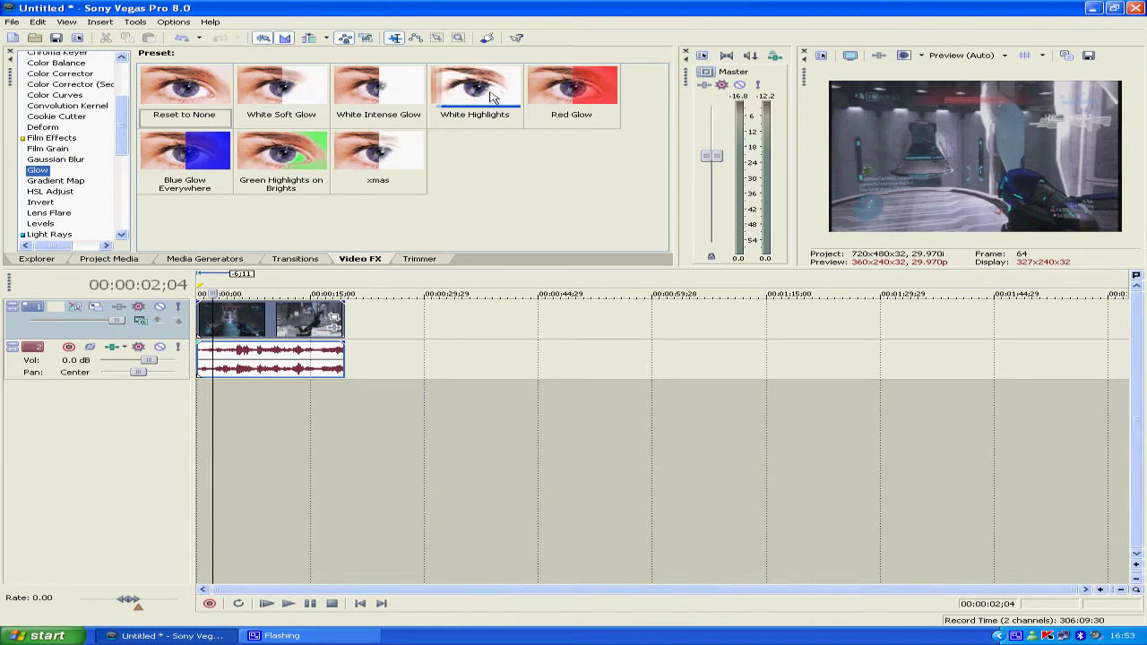
left_click_drag(475, 89, 301, 321)
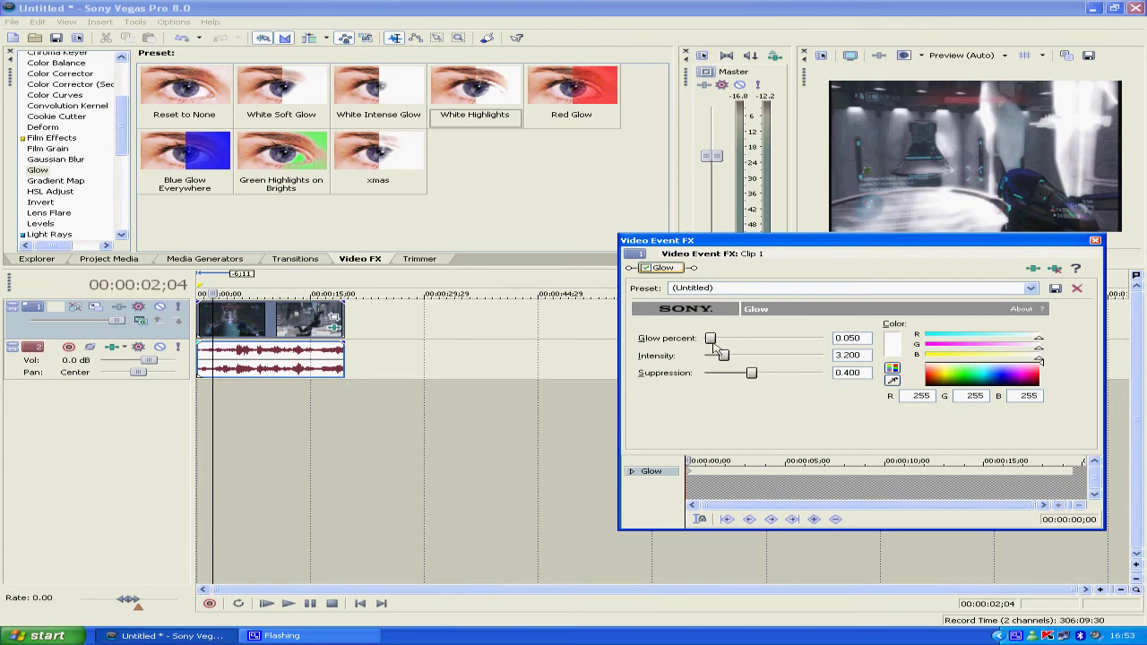
mouse_move(718, 343)
left_mouse_down()
mouse_move(762, 340)
mouse_move(708, 342)
left_mouse_up()
right_click(680, 274)
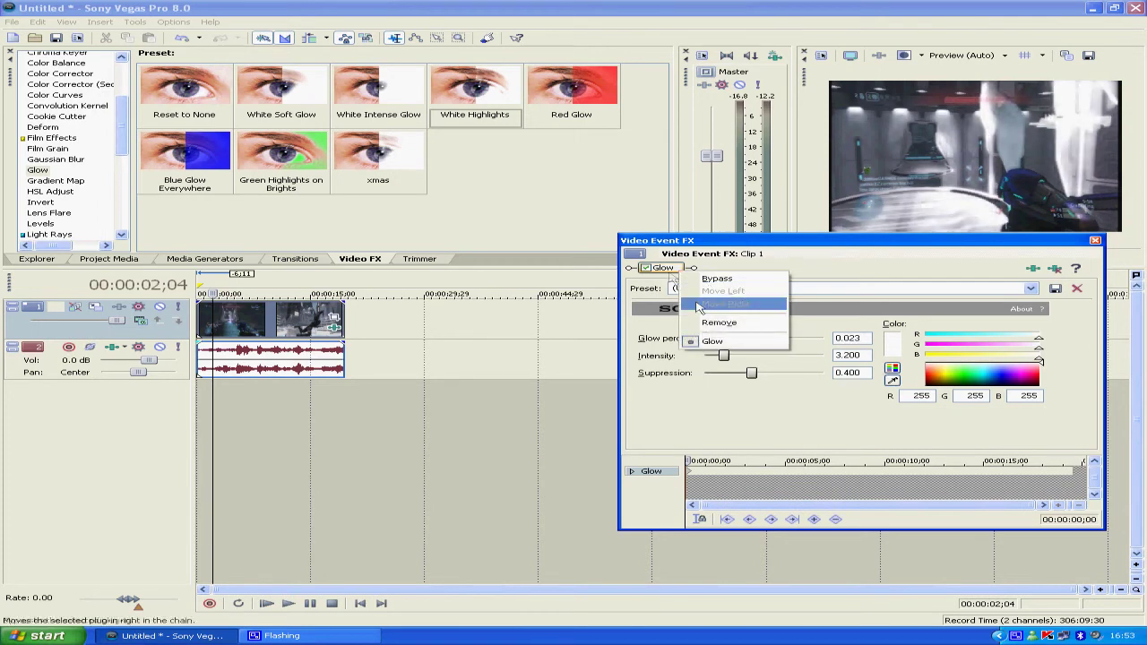
left_click(716, 338)
Step: Apply the xmas glow, keyframe intensity to 0 at 1;00, and play the clip
left_click_drag(426, 175, 333, 320)
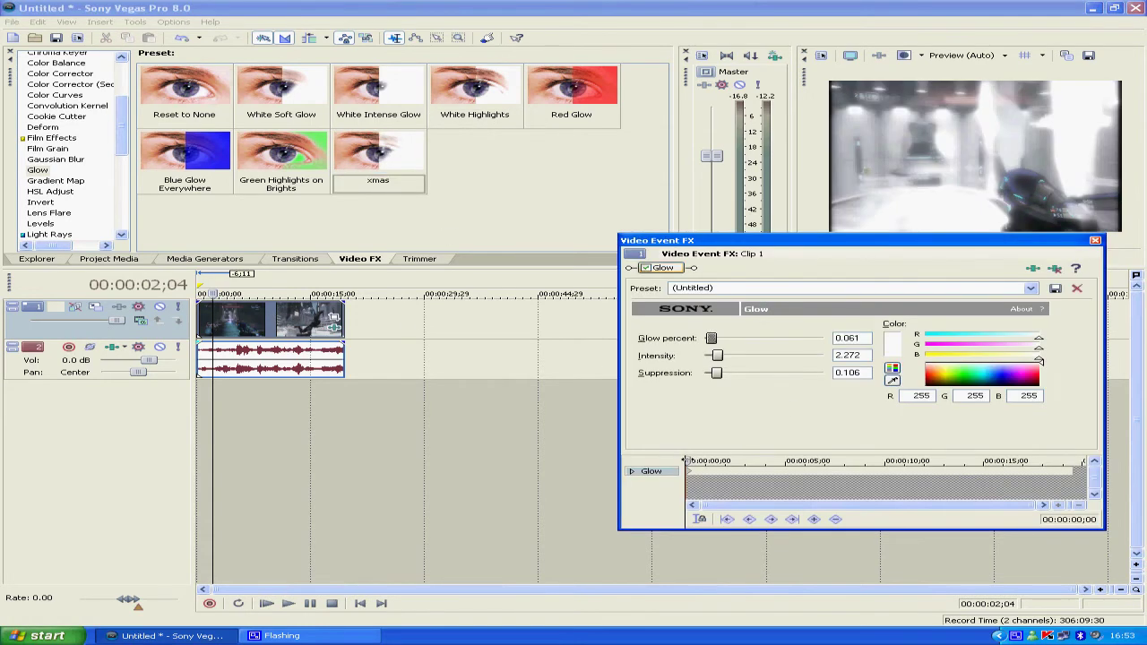
left_click(685, 460)
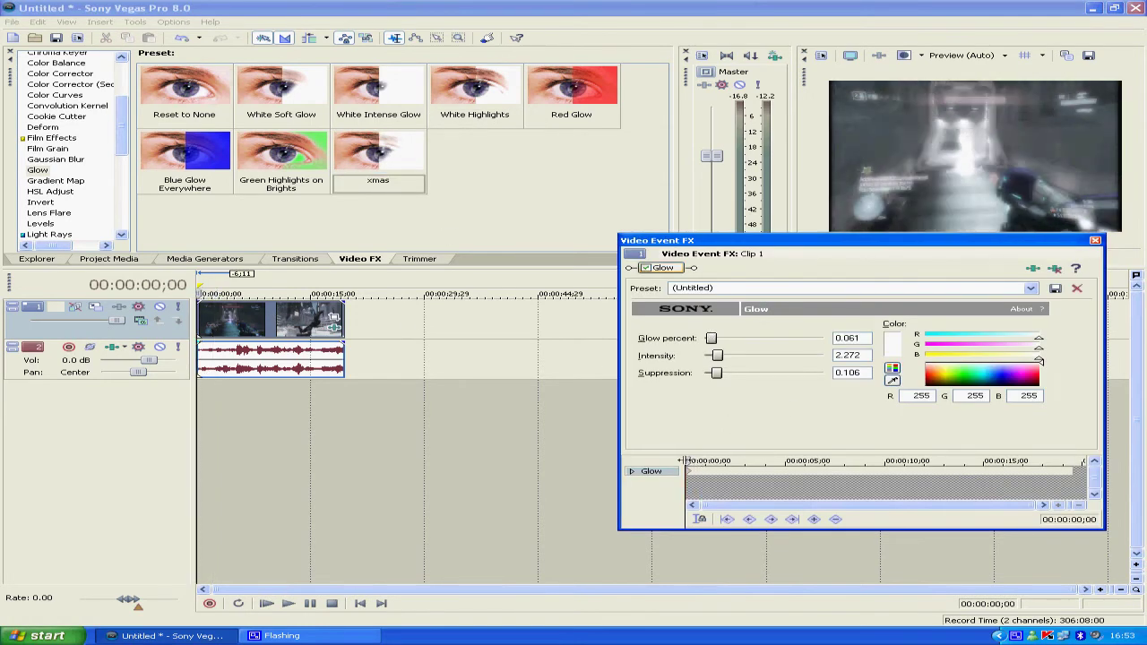
left_click_drag(685, 460, 705, 461)
left_click_drag(718, 355, 680, 352)
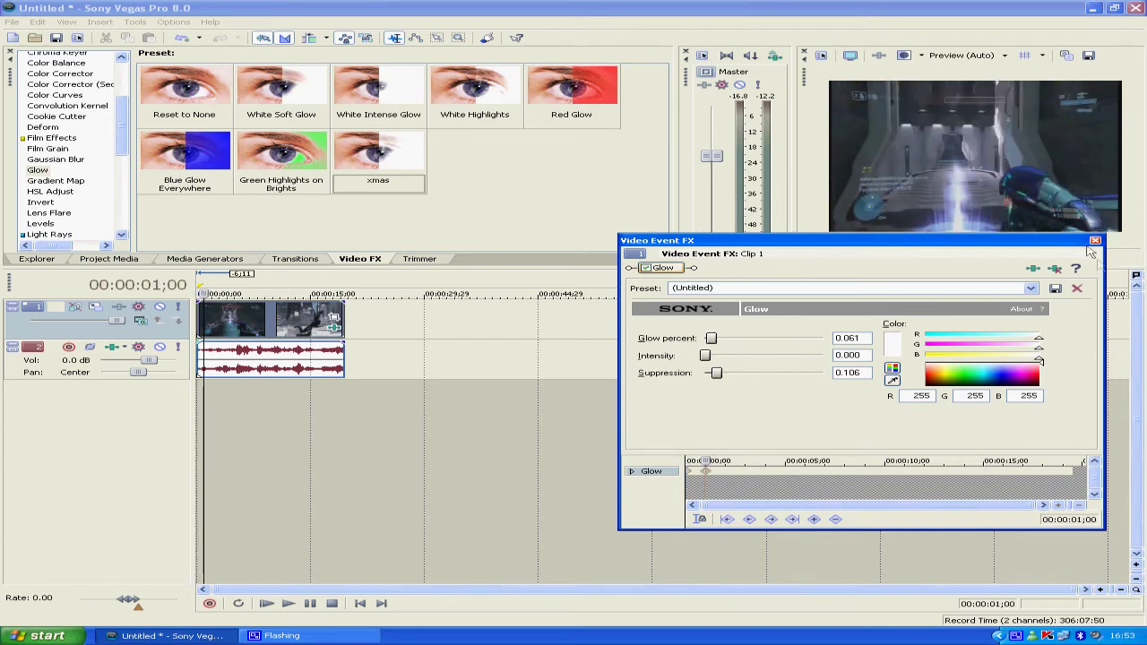
left_click(1094, 241)
key("space")
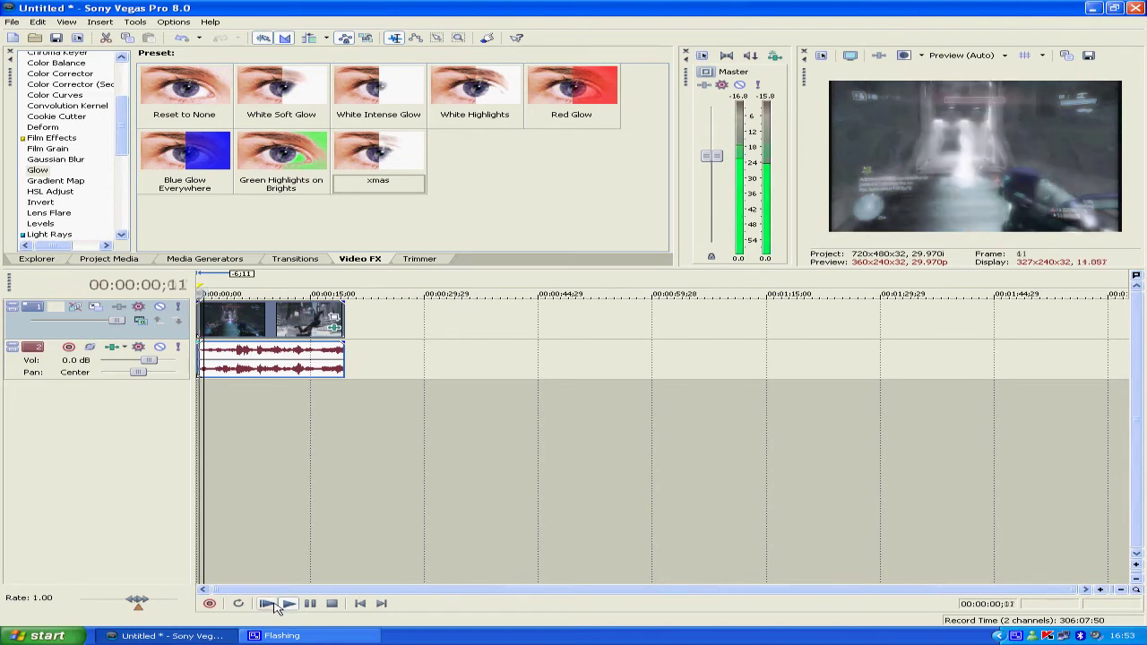
left_click(338, 605)
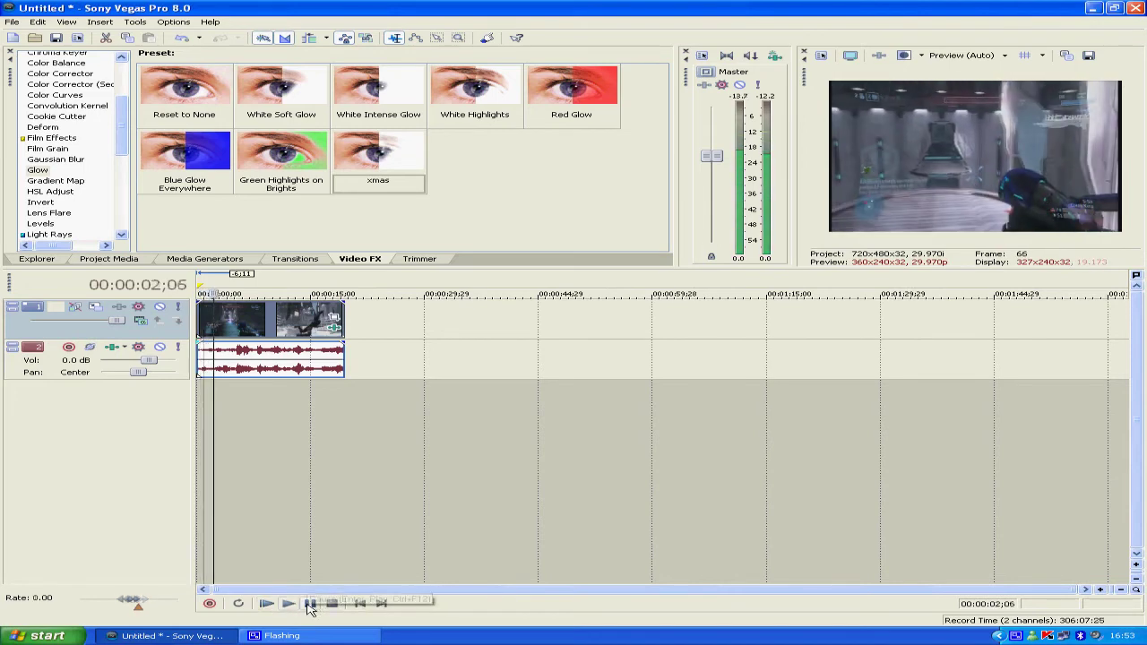
Step: Delete the clip, then place Clip 1 back from project media and shorten it
right_click(269, 330)
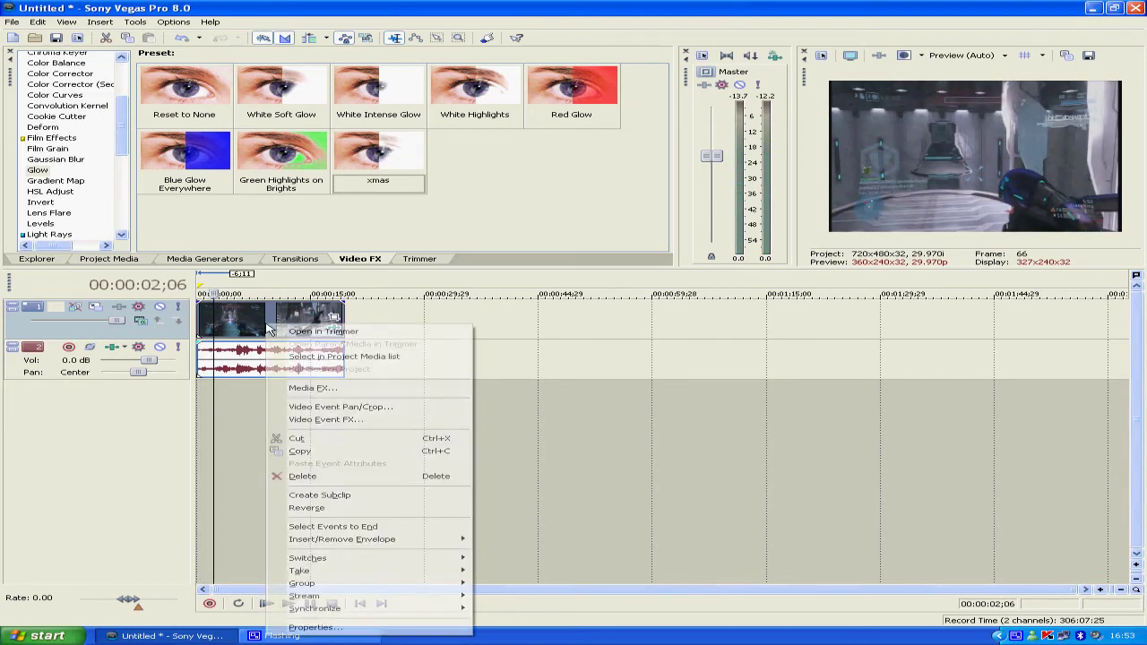
left_click(309, 476)
left_click(57, 183)
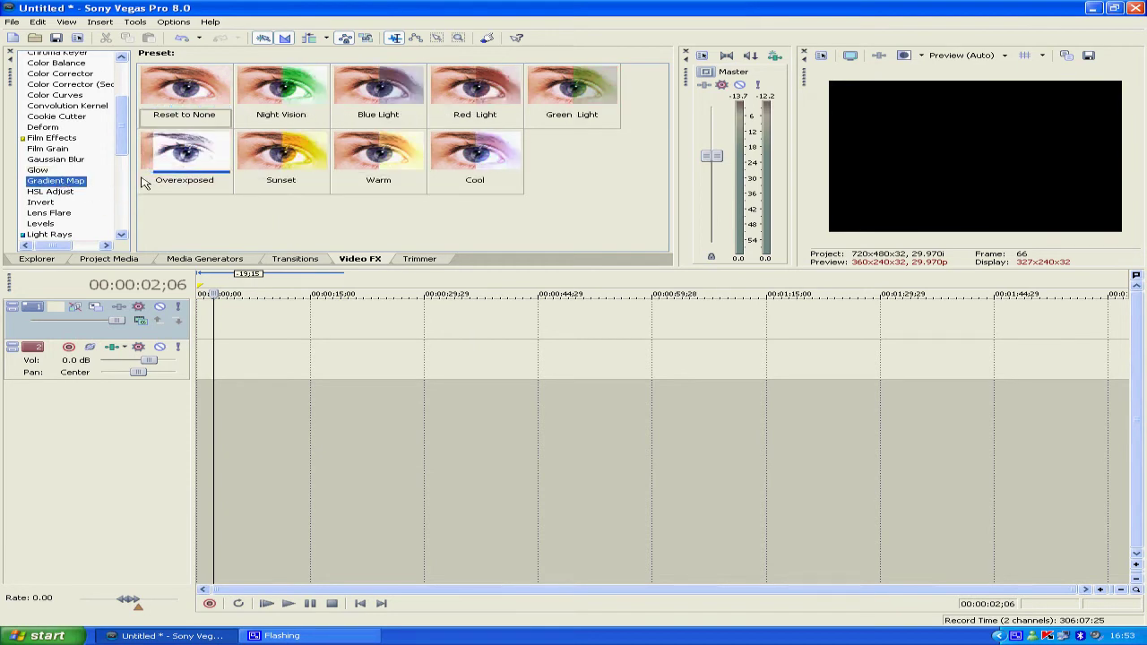
left_click(125, 262)
left_click_drag(168, 115, 201, 325)
left_click_drag(392, 323, 321, 322)
Step: Apply the Sunset Gradient Map preset to the clip, then remove the Gradient Map effect
left_click(354, 259)
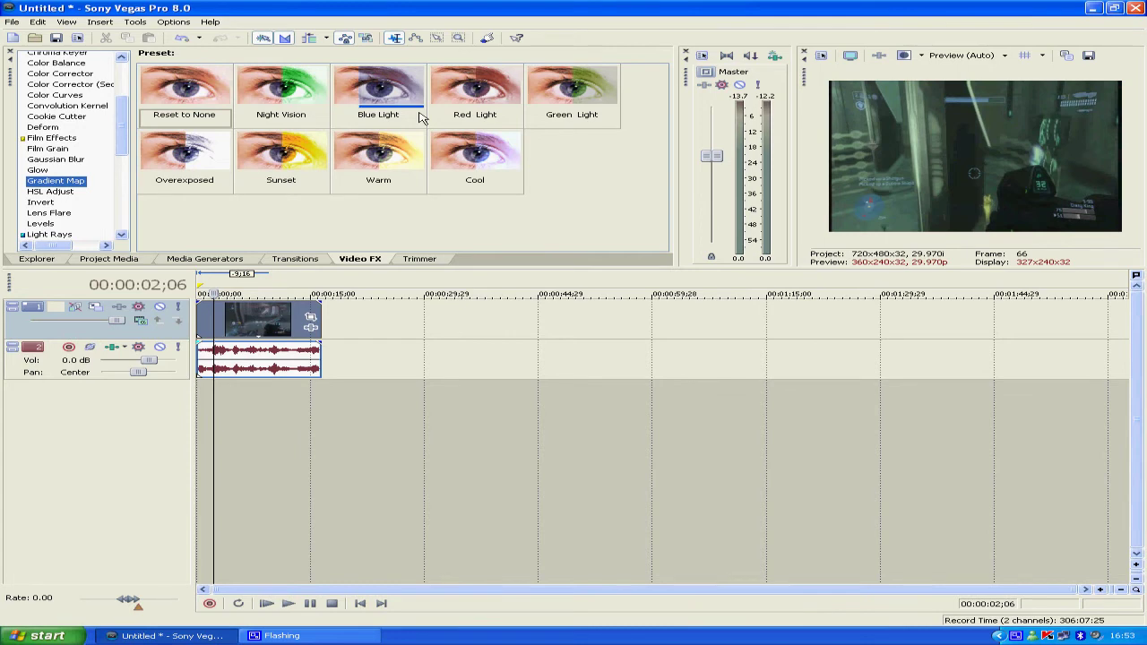
left_click(294, 161)
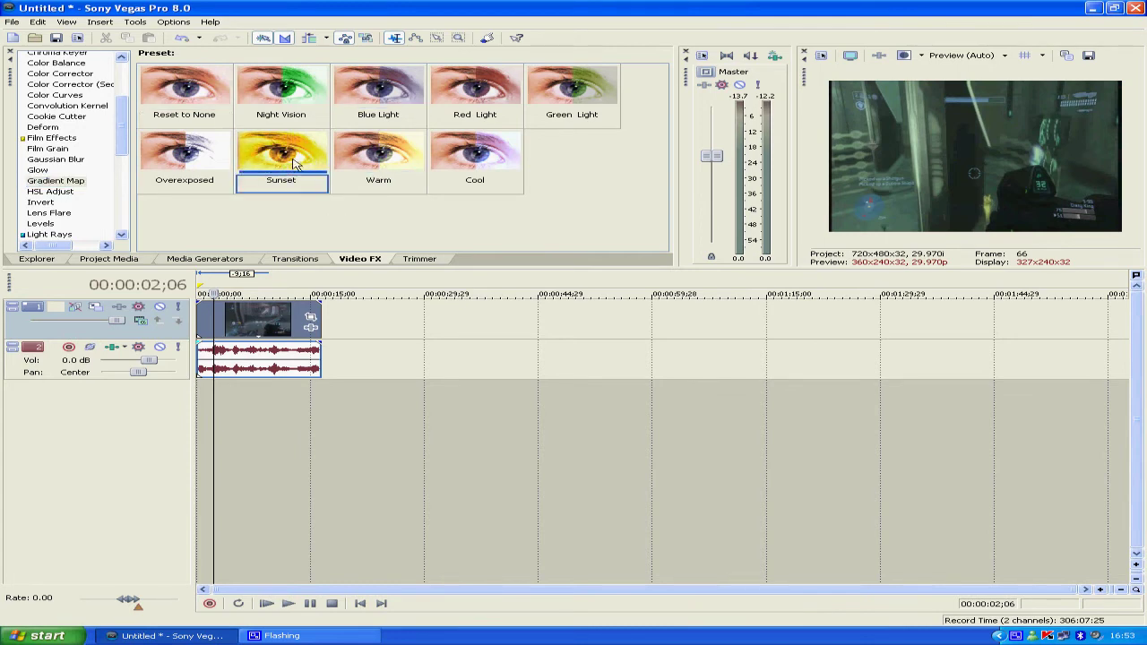
left_click_drag(269, 315, 266, 314)
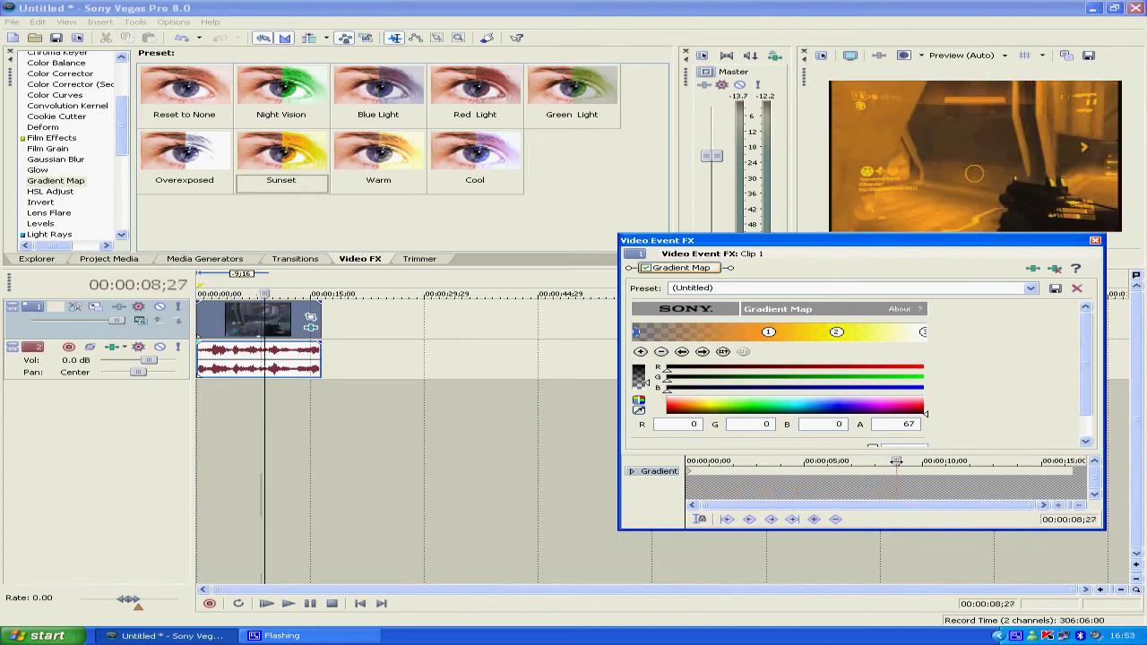
right_click(698, 272)
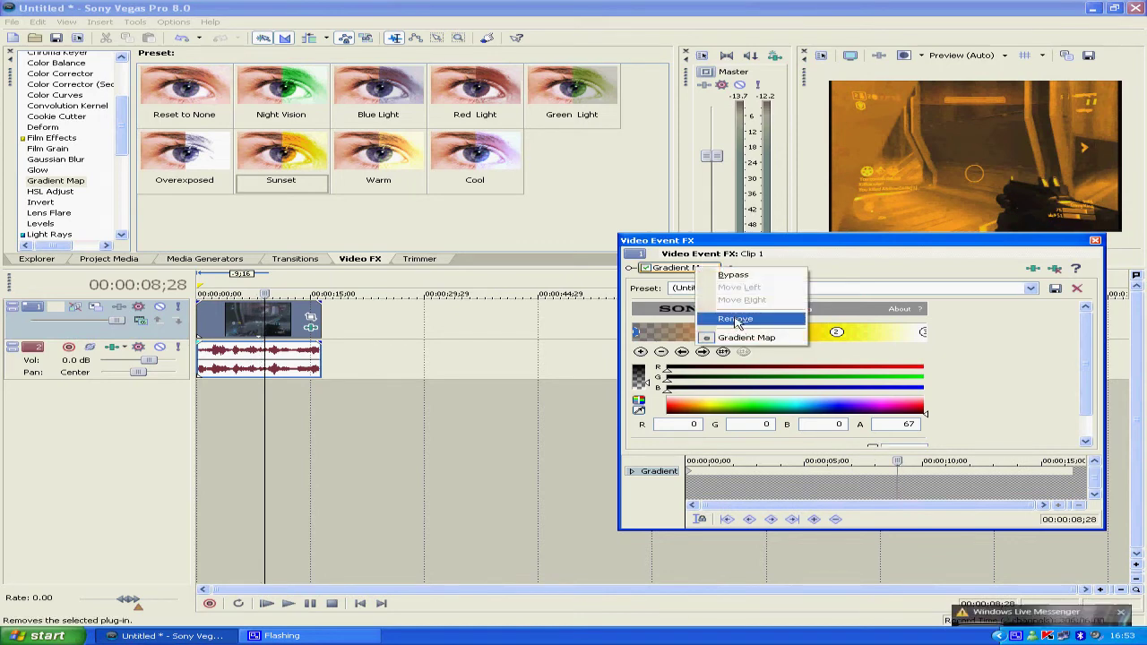
left_click(736, 320)
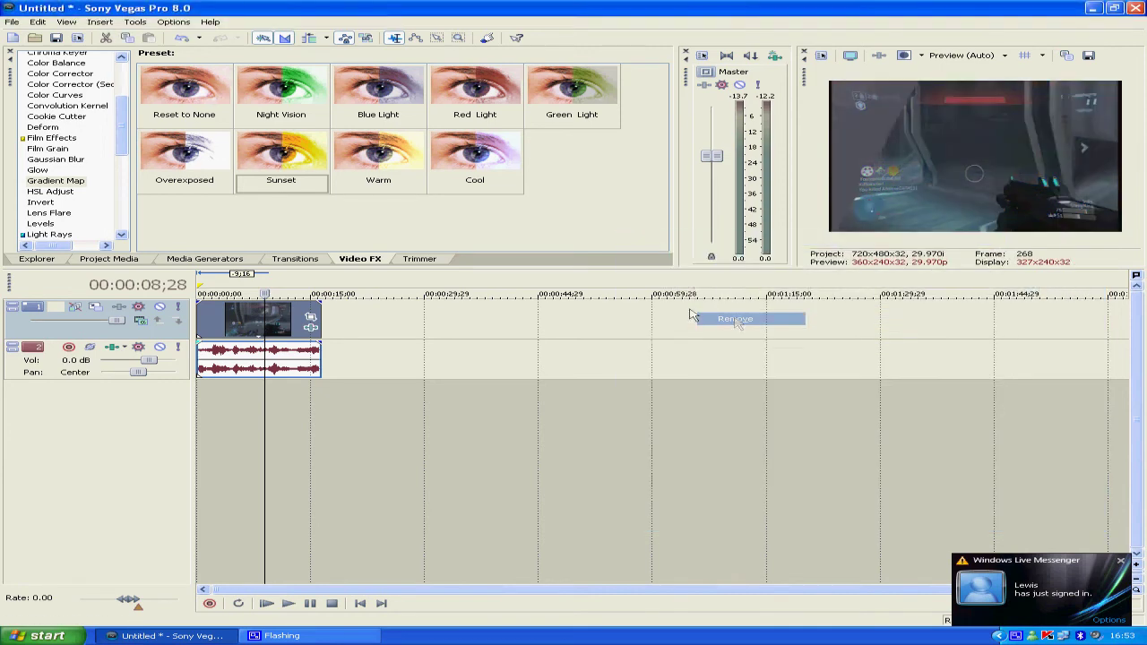
left_click(52, 191)
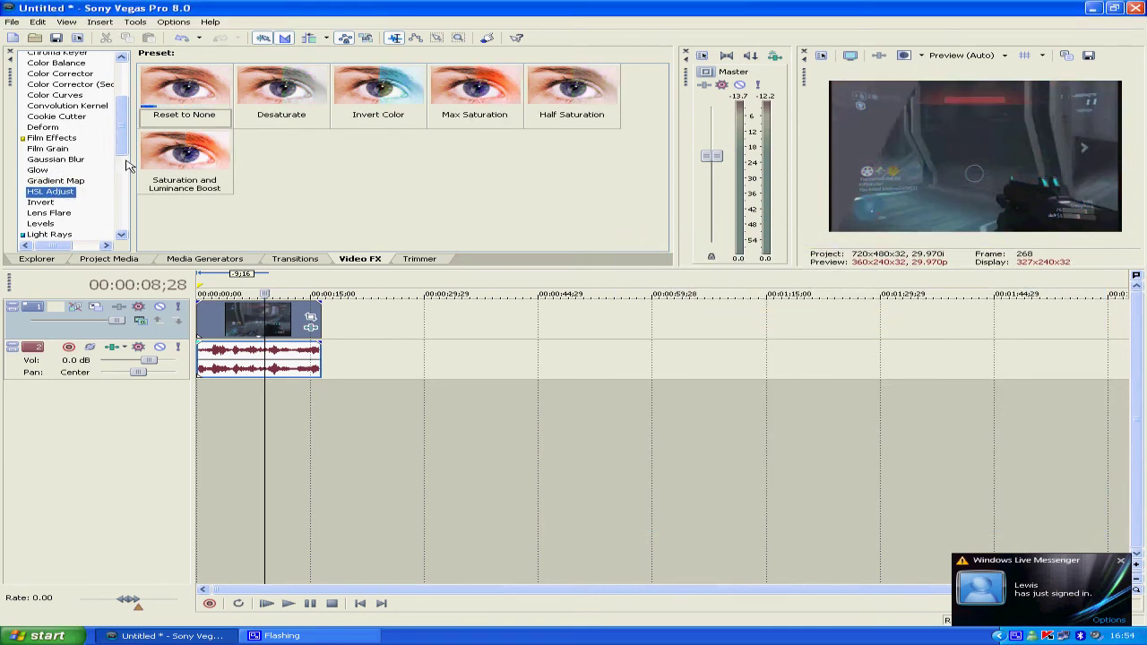
Step: Apply the Invert Color HSL Adjust preset, scrub to preview, then remove HSL Adjust
left_click_drag(395, 107, 269, 309)
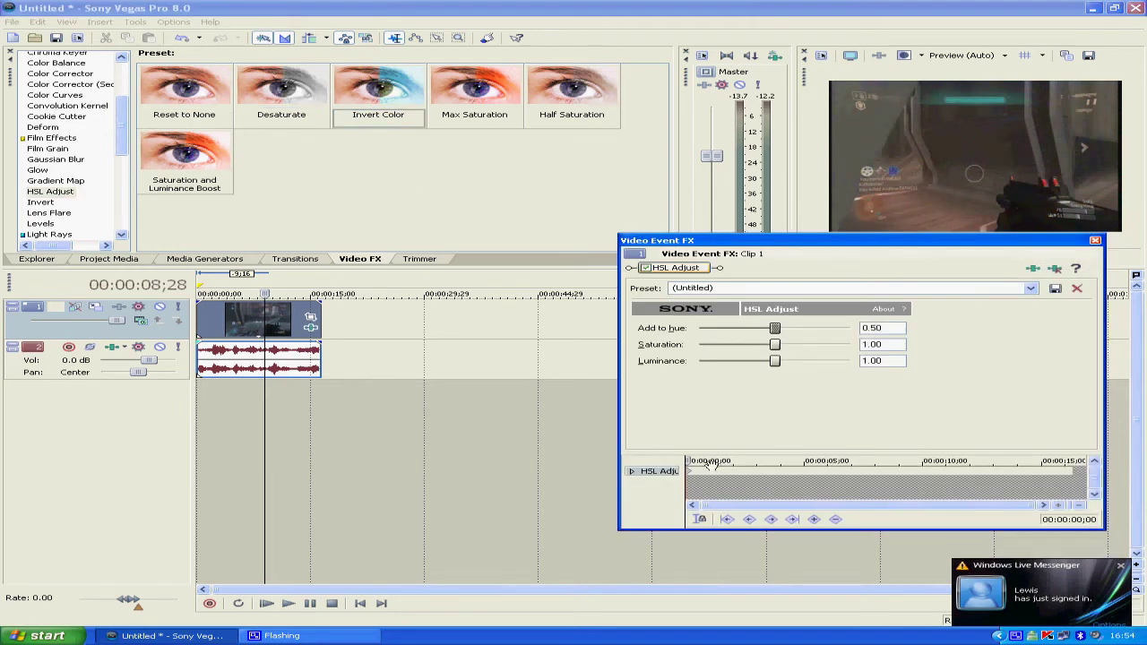
left_click_drag(704, 460, 771, 461)
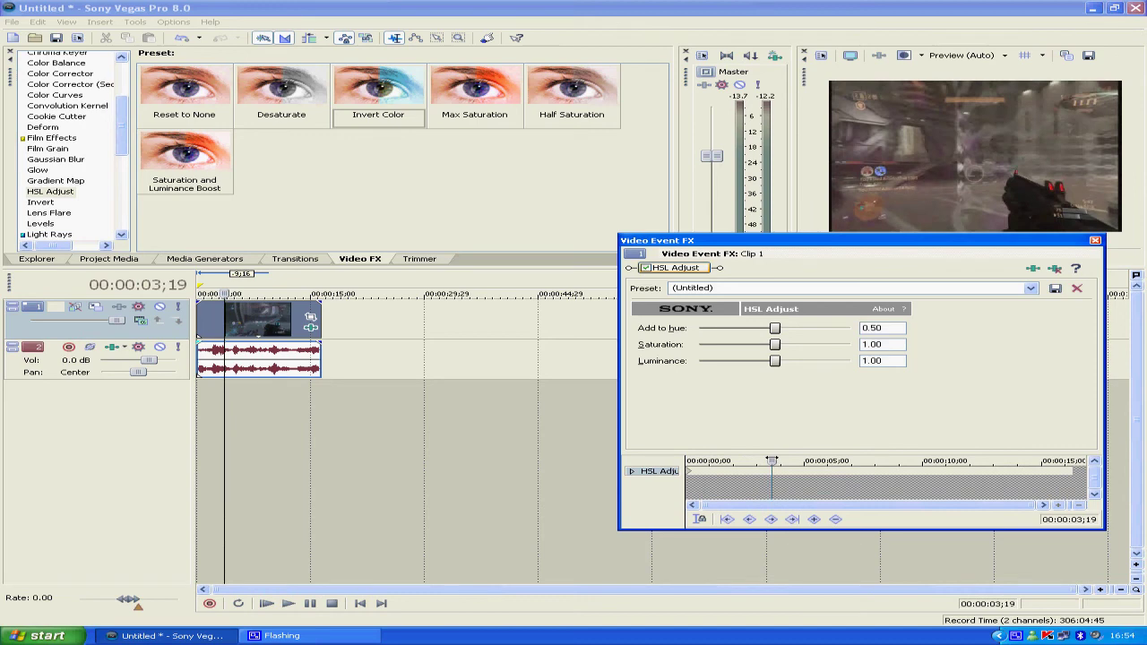
right_click(696, 269)
left_click(734, 322)
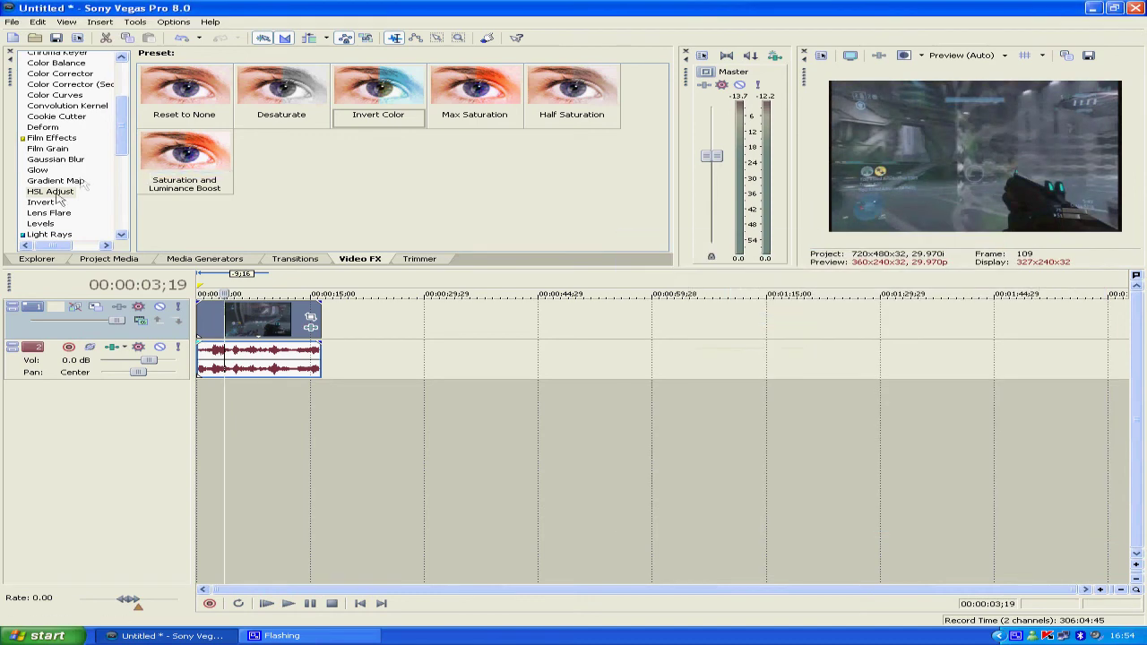
Step: Apply 100% Inversion from the Invert presets, scrub to preview, then remove Invert
left_click(40, 203)
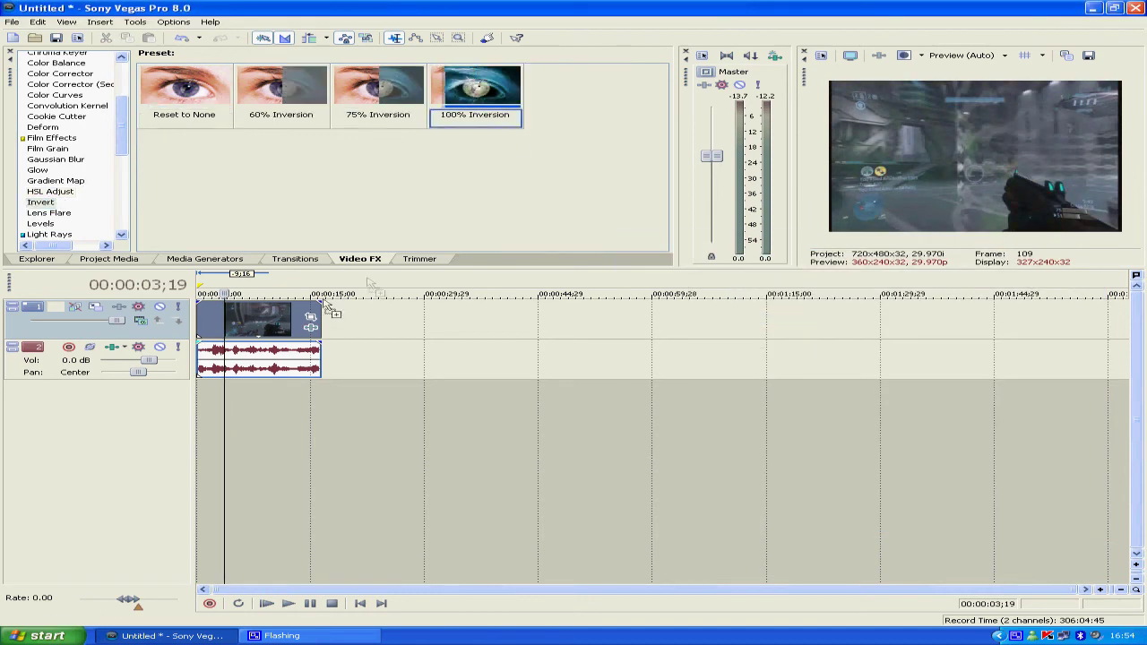
left_click_drag(273, 311, 273, 311)
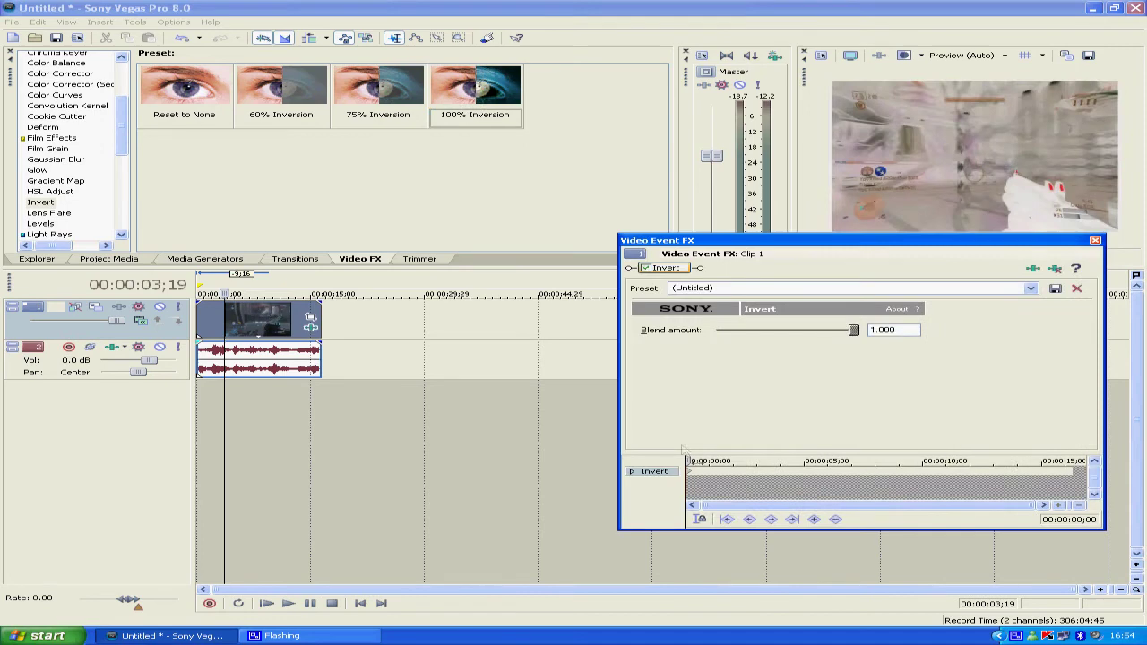
left_click_drag(688, 460, 925, 454)
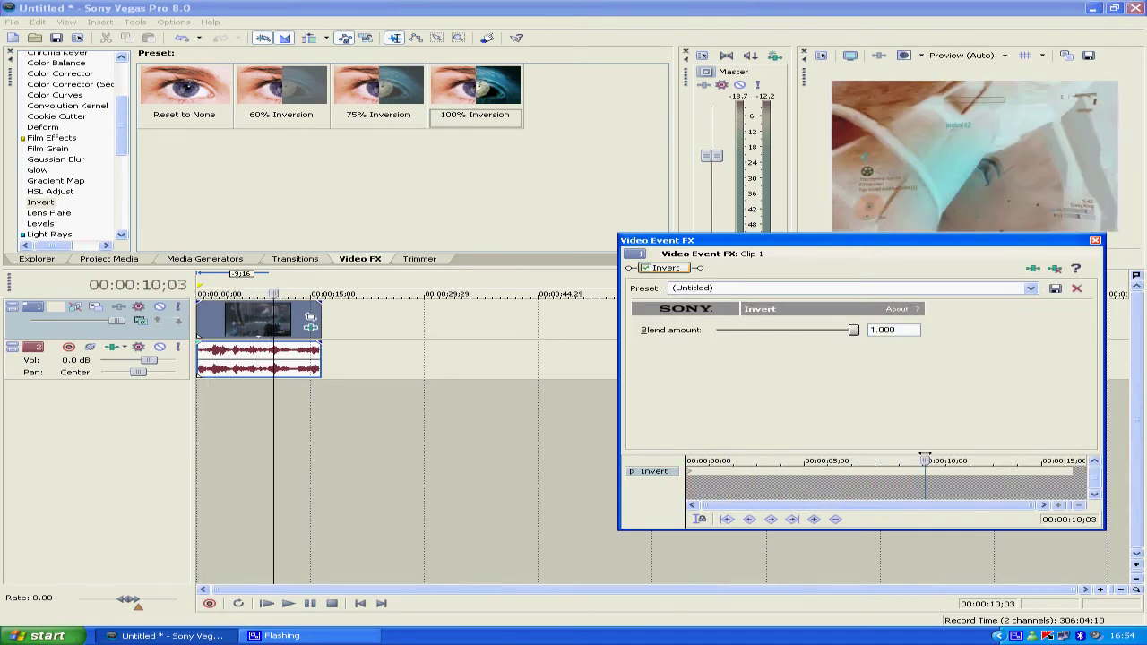
right_click(677, 274)
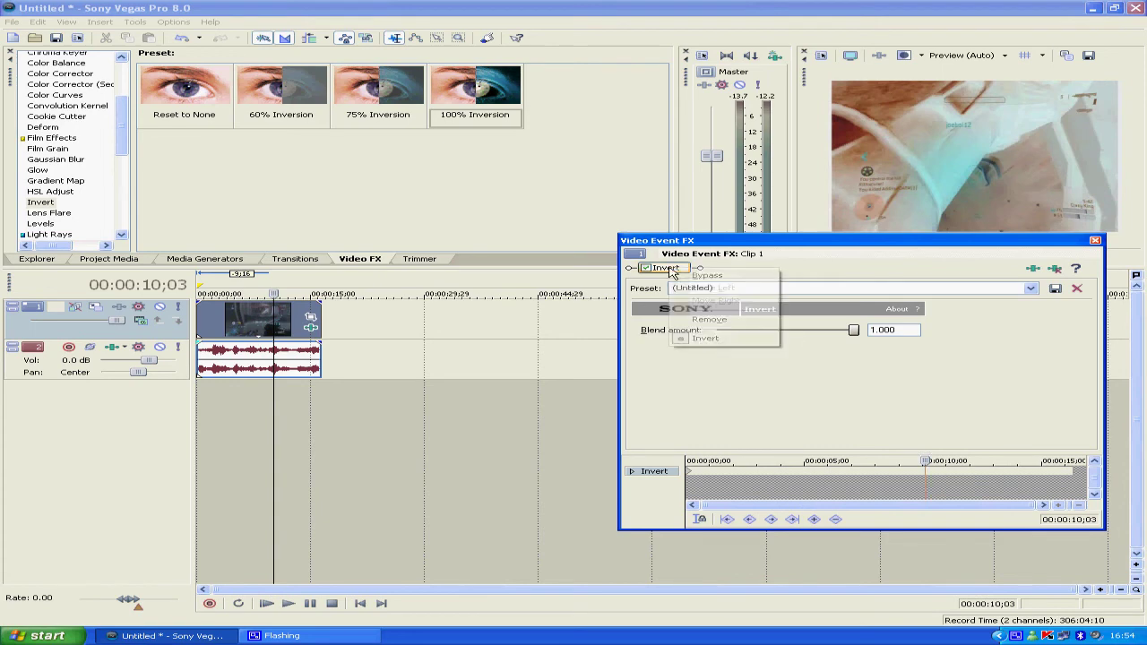
left_click(717, 319)
Step: Apply the 35mm Lens flare preset to the clip
left_click(34, 213)
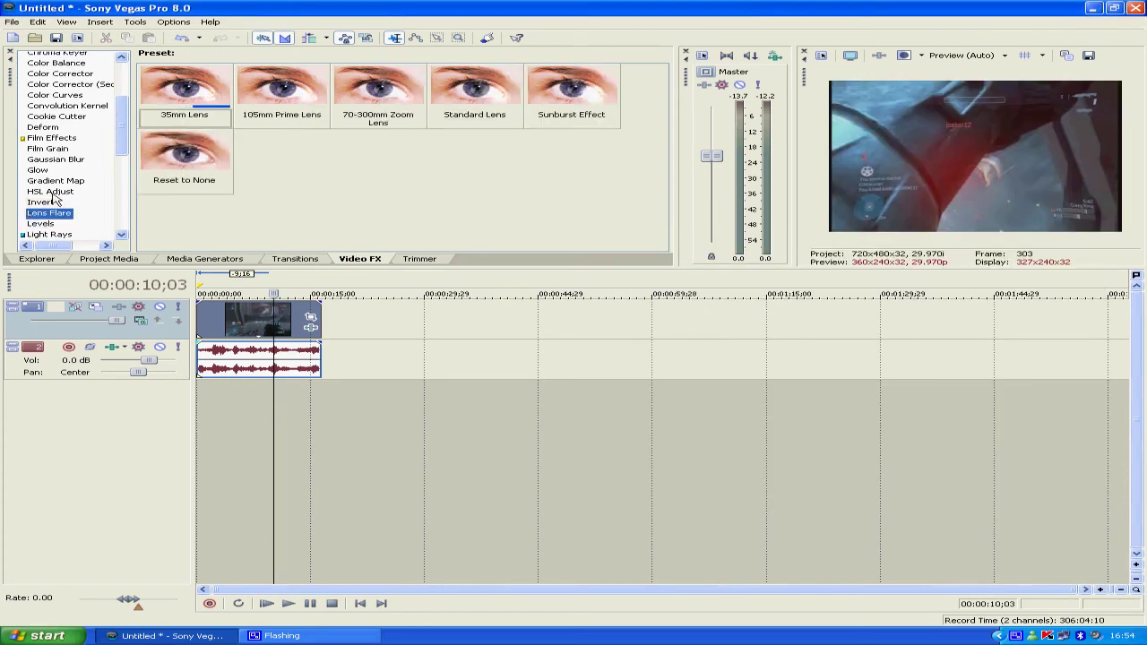
scroll(132, 135, "down", 2)
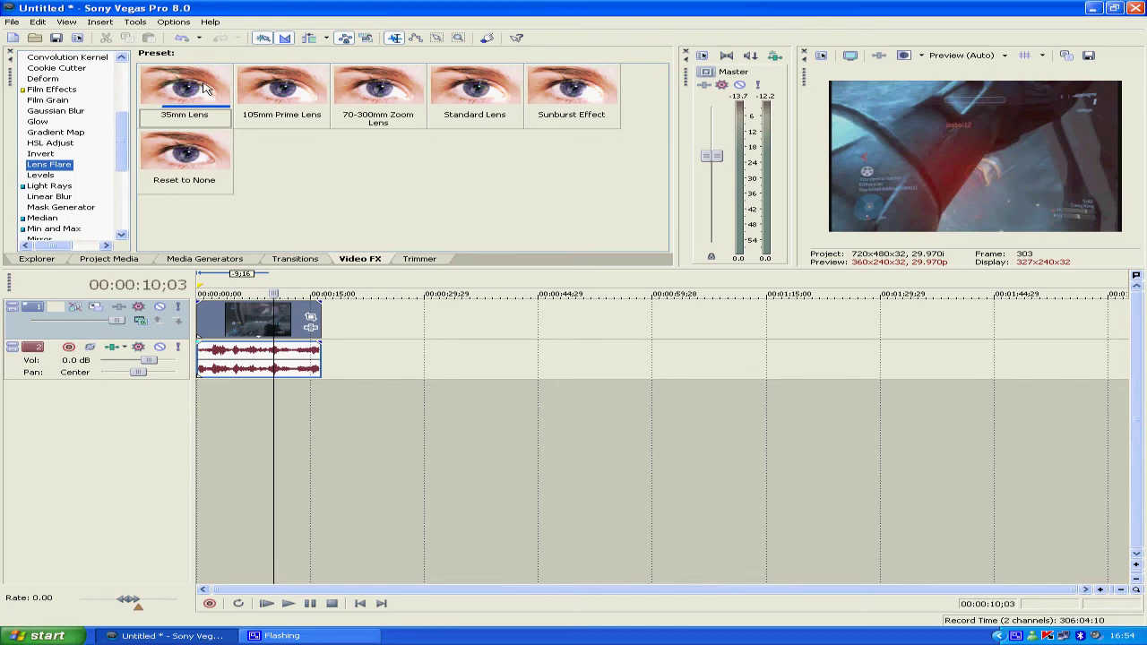
left_click_drag(204, 87, 263, 140)
left_click_drag(255, 315, 227, 309)
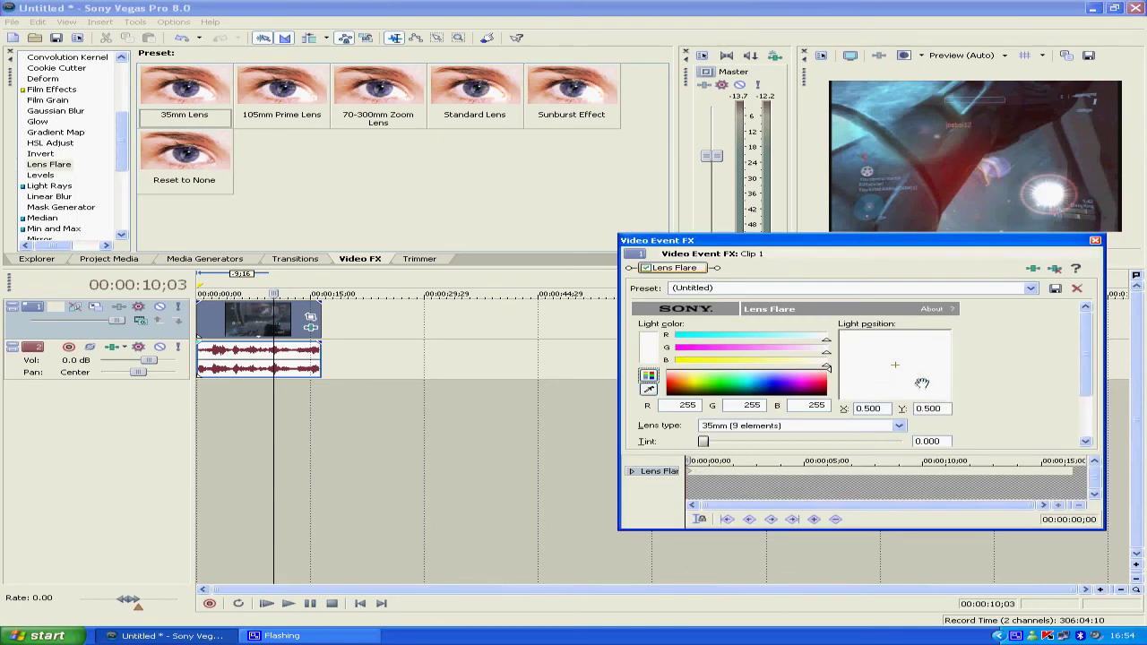
Step: Move the flare toward the upper left, adjust its tint, then remove Lens Flare
mouse_move(921, 383)
left_mouse_down()
mouse_move(919, 337)
mouse_move(870, 344)
mouse_move(887, 374)
mouse_move(873, 376)
mouse_move(870, 396)
mouse_move(937, 396)
left_mouse_up()
mouse_move(703, 440)
left_mouse_down()
mouse_move(870, 442)
mouse_move(702, 443)
left_mouse_up()
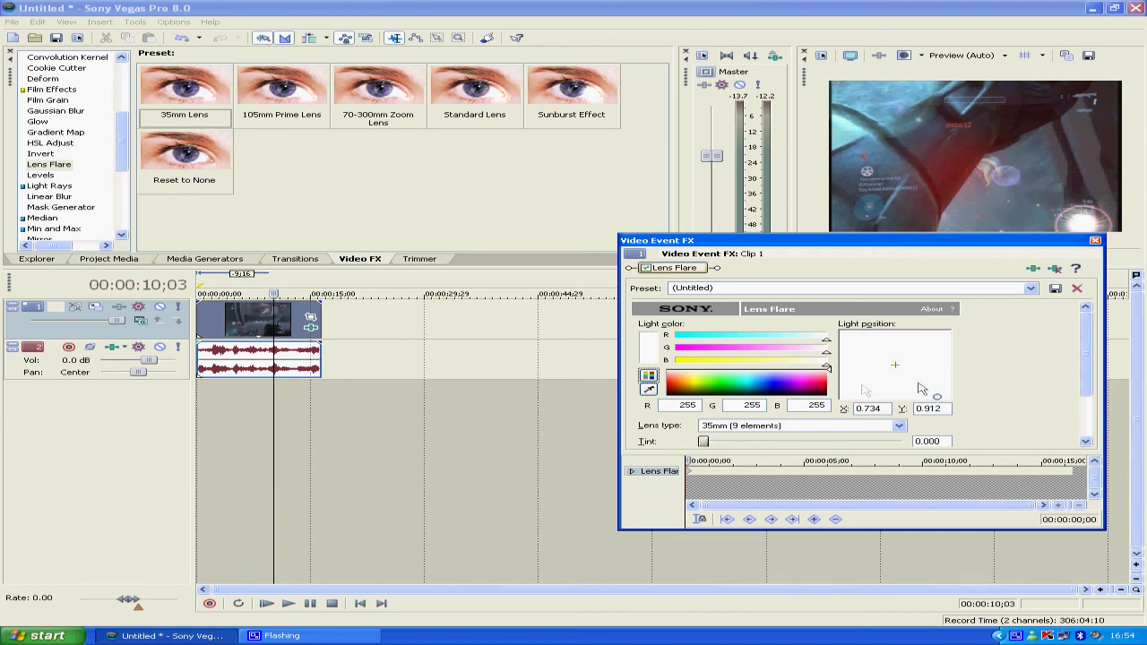
mouse_move(934, 398)
left_mouse_down()
mouse_move(844, 325)
mouse_move(851, 349)
mouse_move(915, 393)
left_mouse_up()
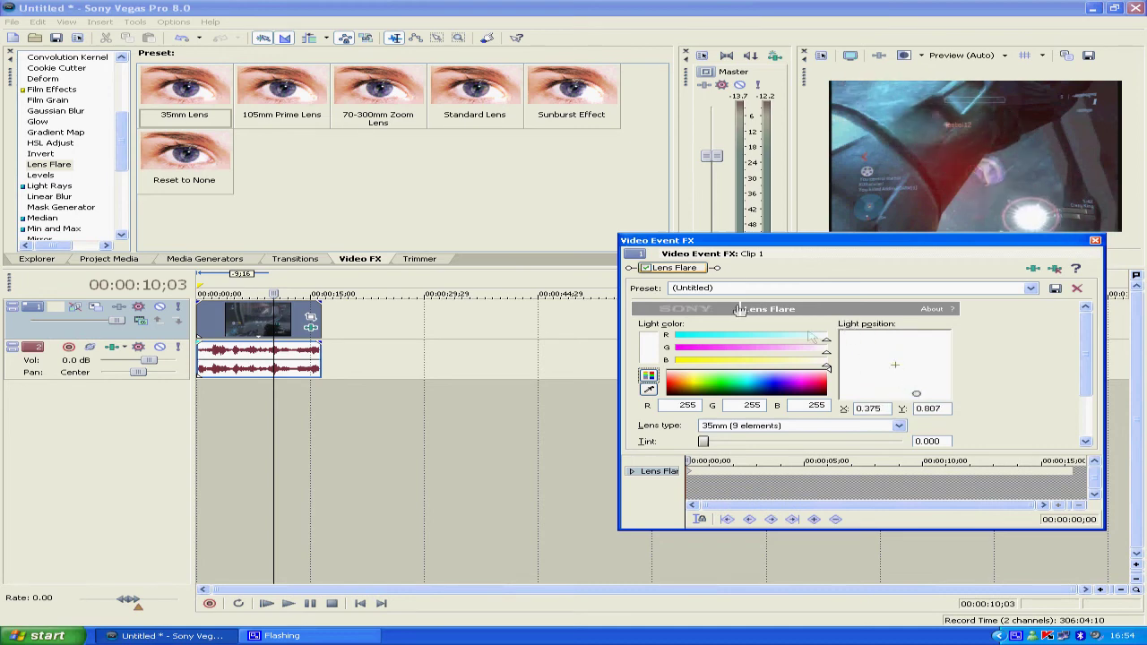
right_click(691, 272)
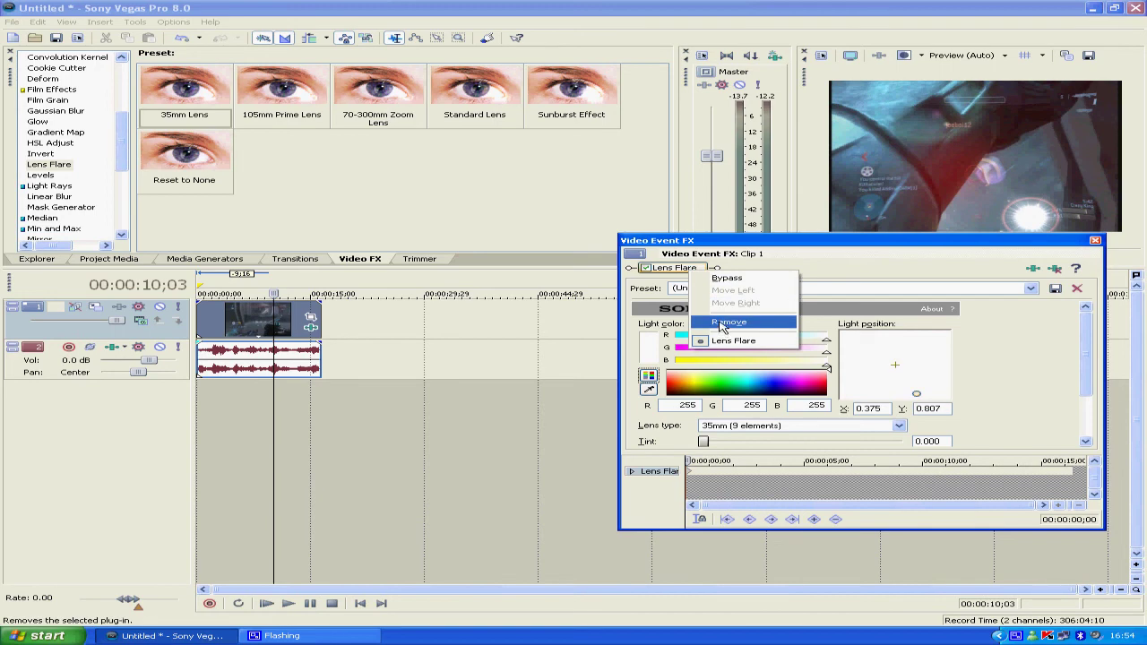
left_click(727, 322)
left_click(39, 175)
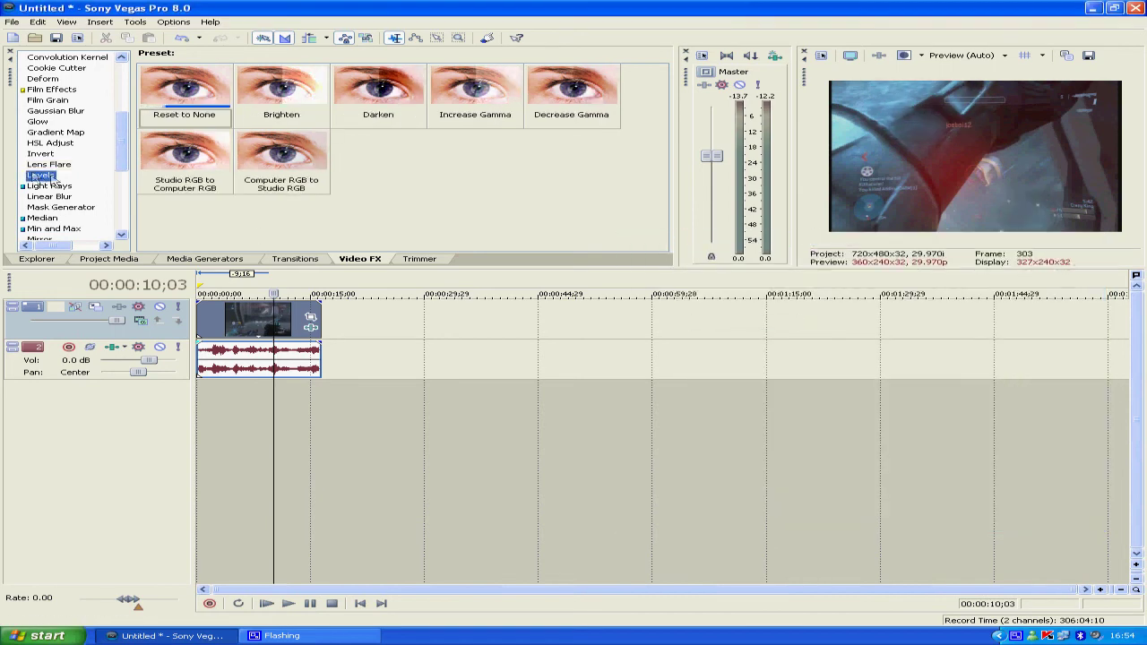
left_click(393, 177)
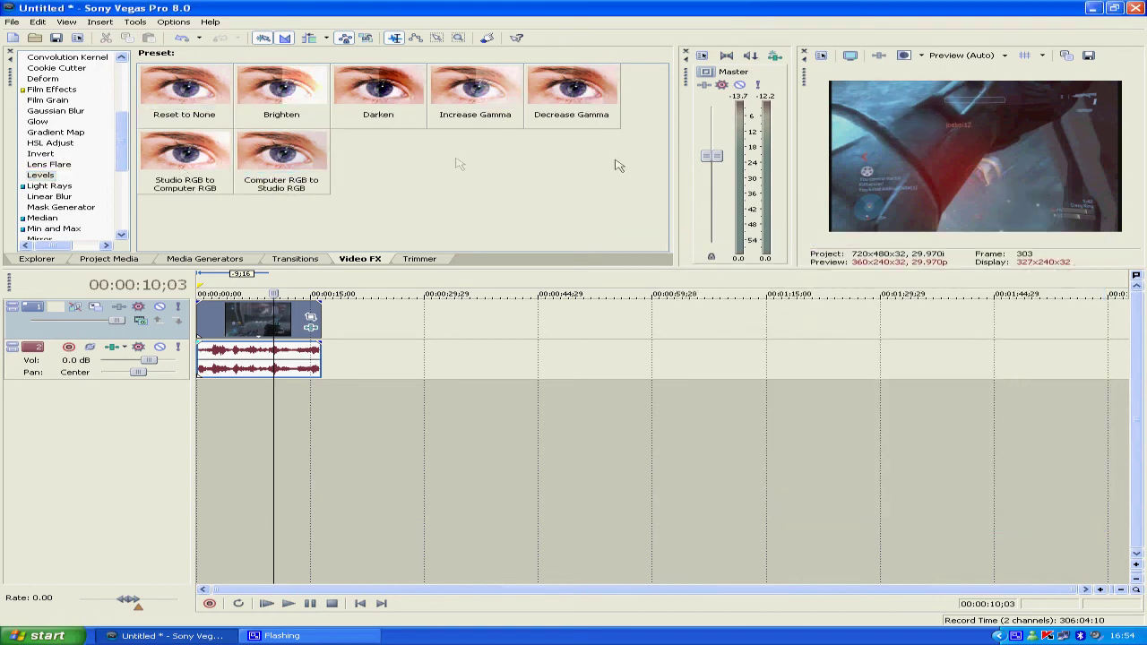
left_click_drag(578, 89, 258, 318)
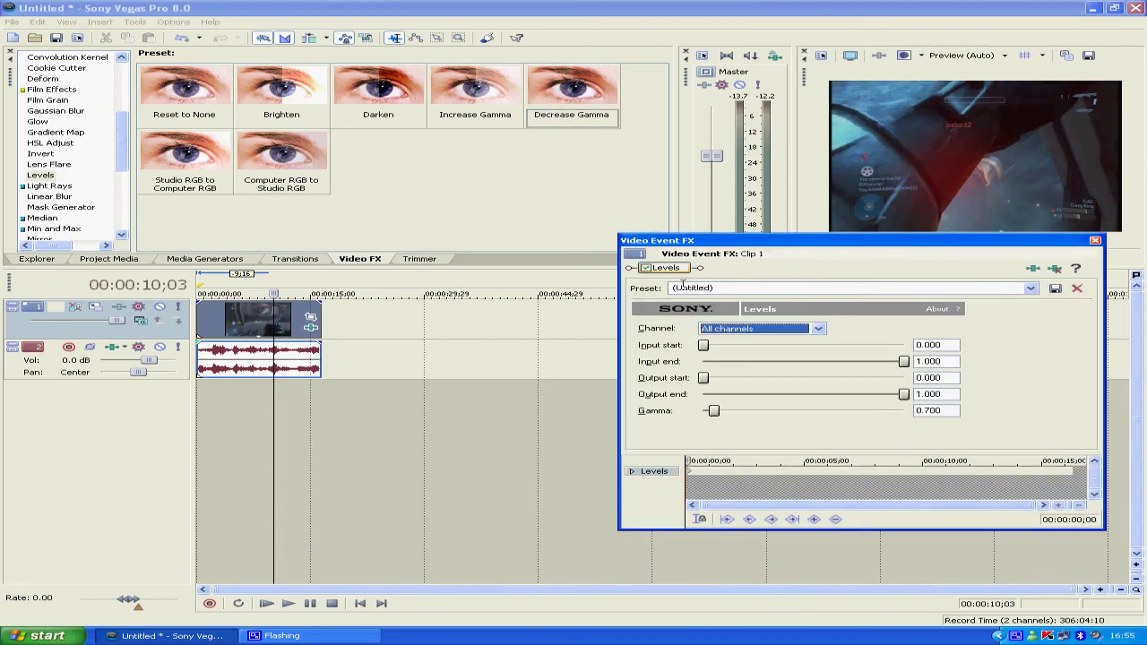
right_click(683, 287)
key("Escape")
key("Escape")
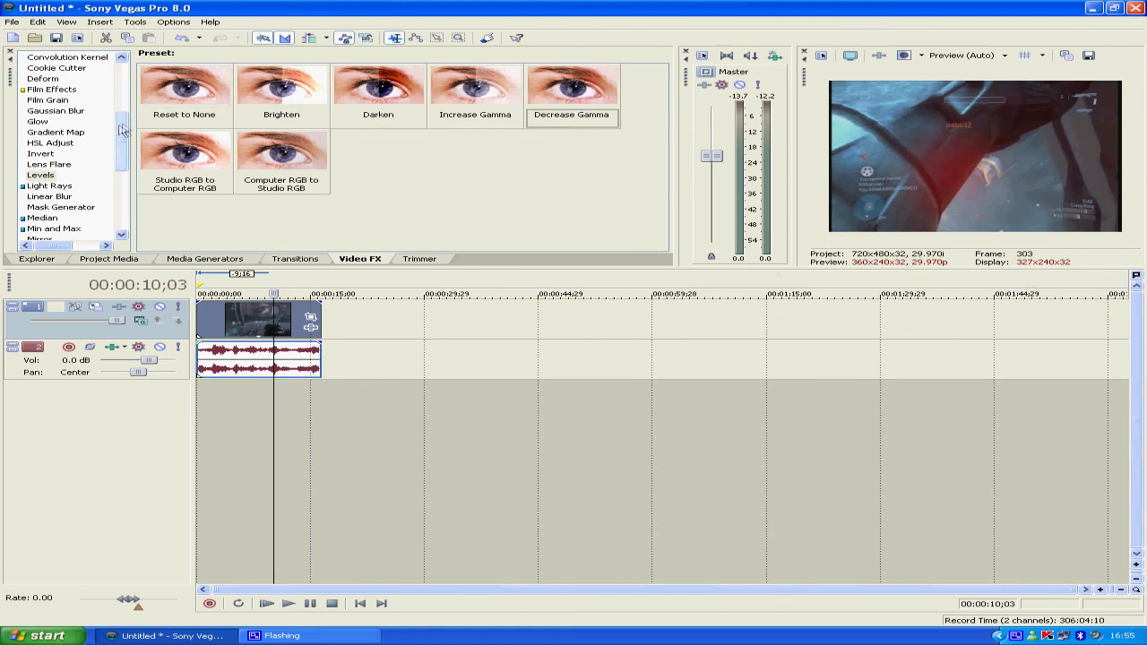
left_click_drag(123, 130, 120, 170)
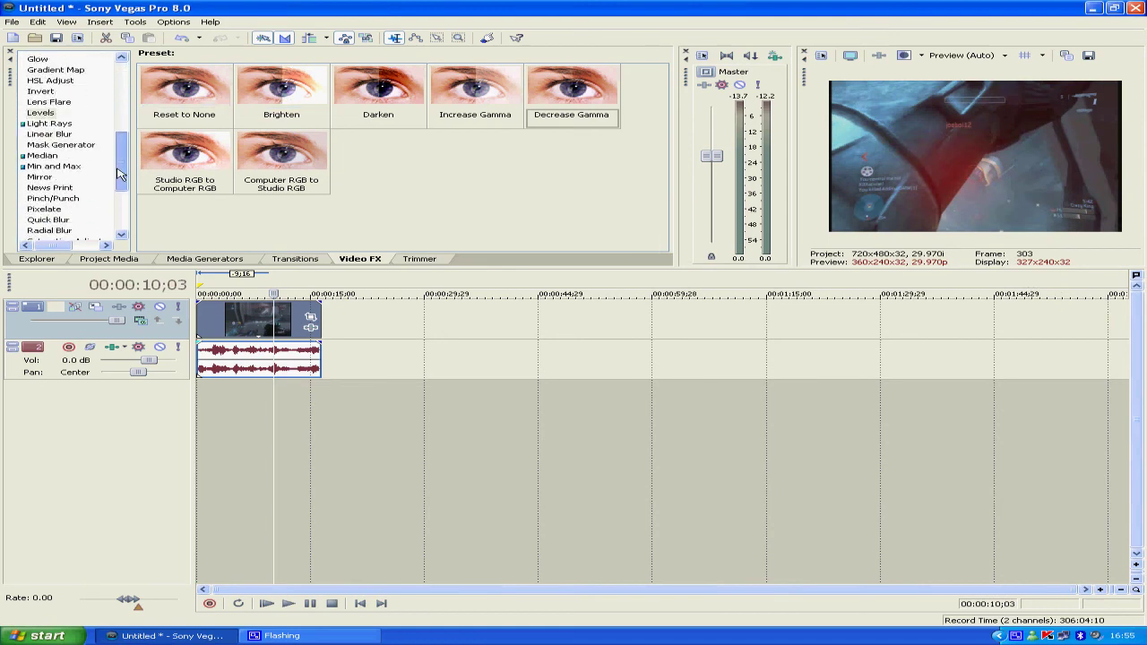
Step: Apply Spotlight with Feather light rays, widen Radius X, raise strength, then remove the effect
left_click(59, 125)
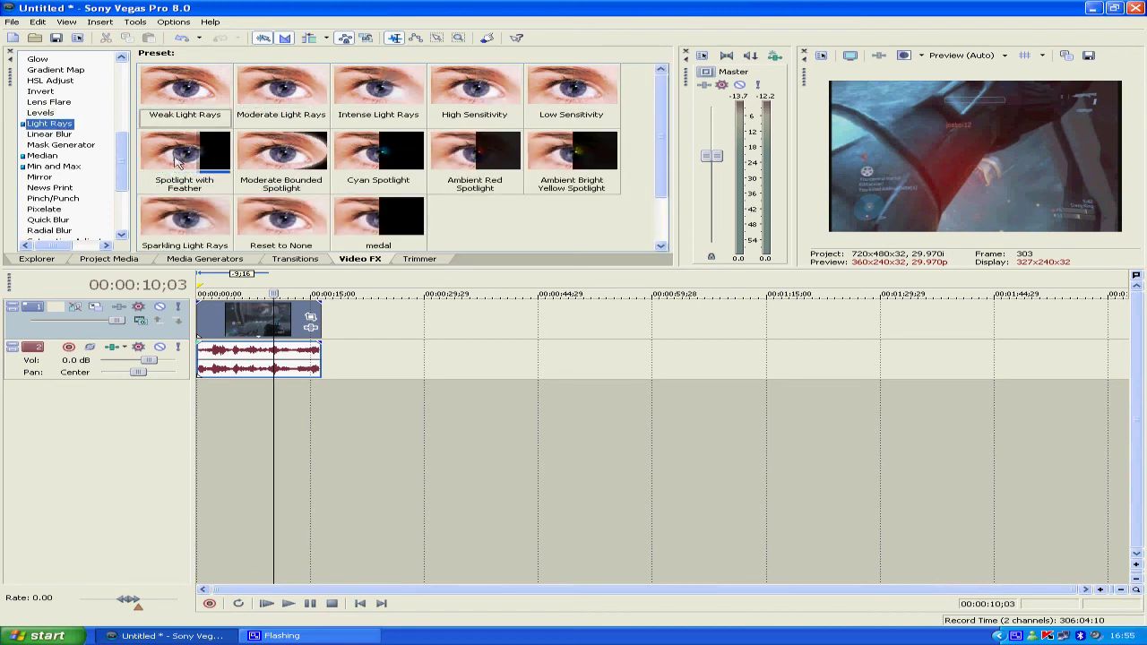
left_click_drag(178, 157, 286, 322)
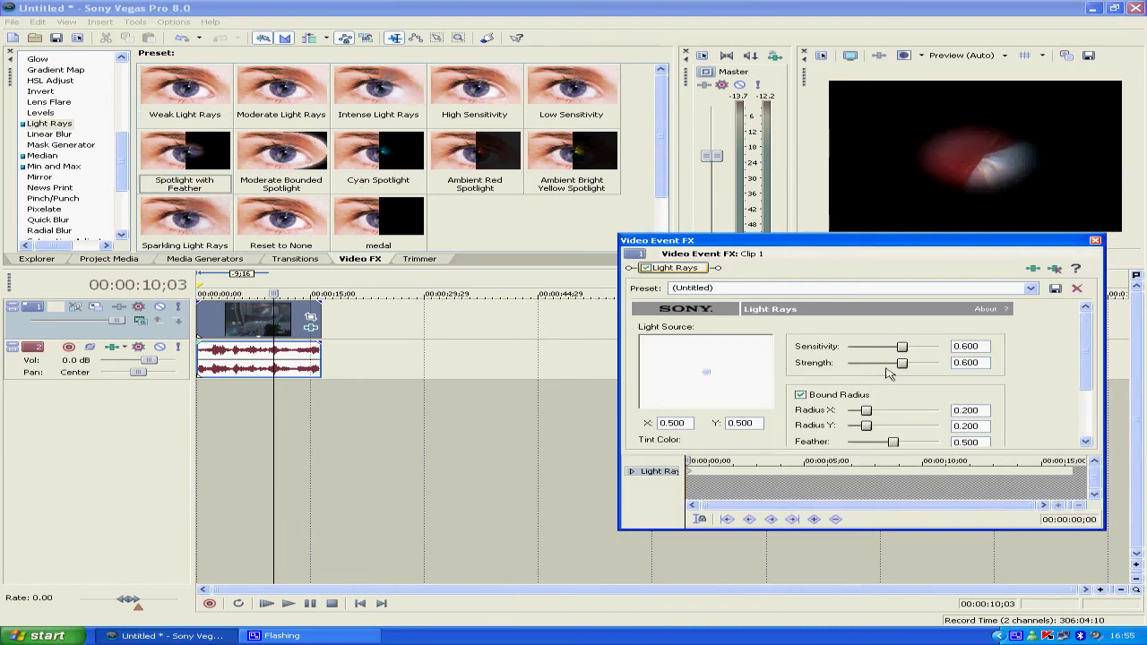
left_click_drag(866, 412, 899, 428)
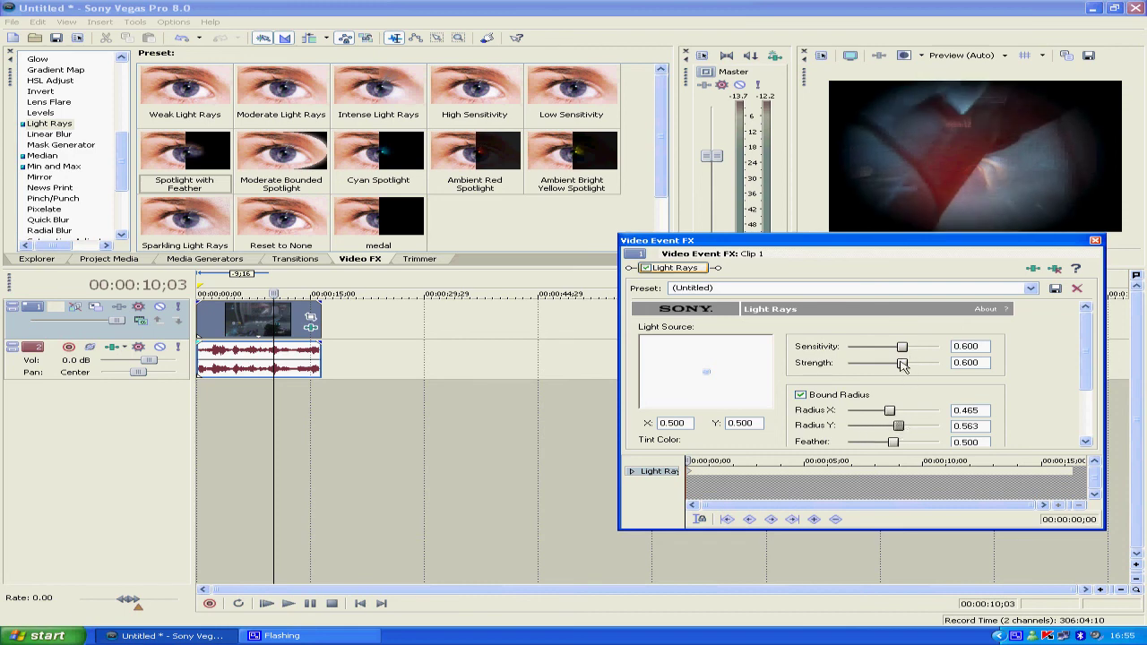
left_click_drag(686, 459, 764, 459)
left_click(908, 363)
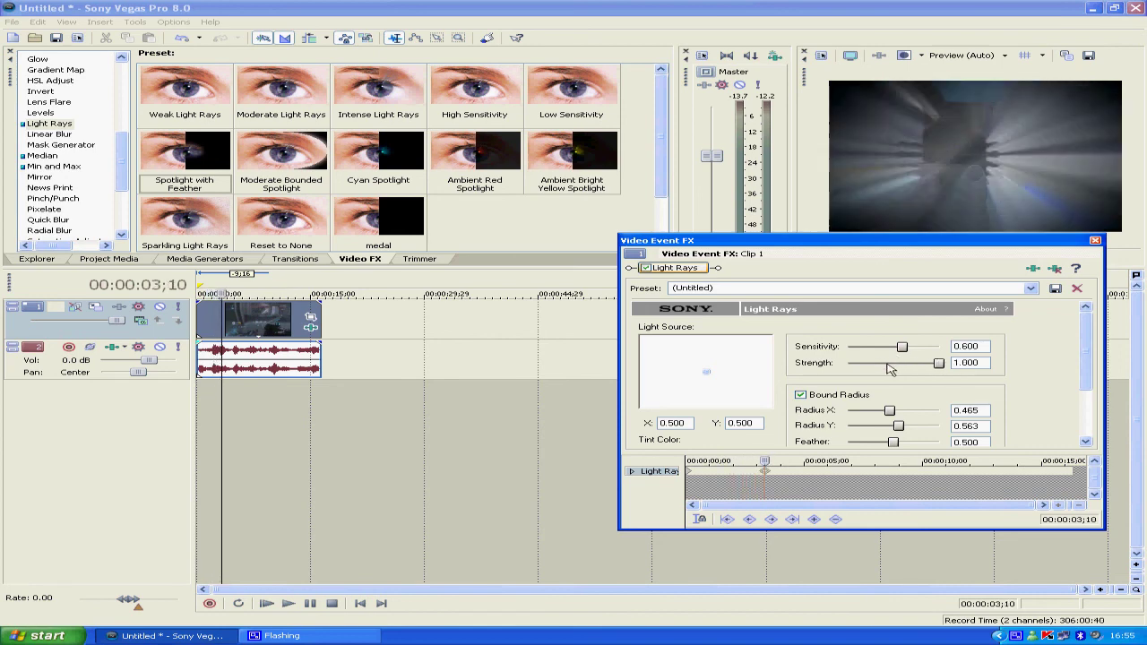
mouse_move(938, 365)
left_mouse_down()
mouse_move(862, 365)
mouse_move(930, 362)
left_mouse_up()
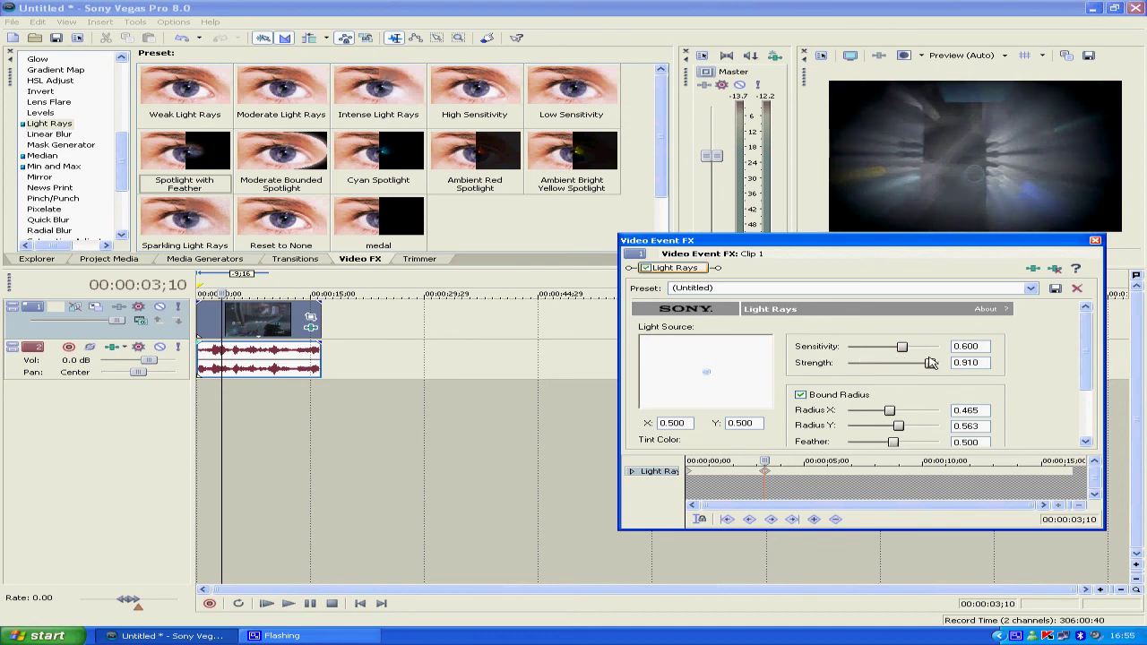
right_click(676, 274)
left_click(724, 329)
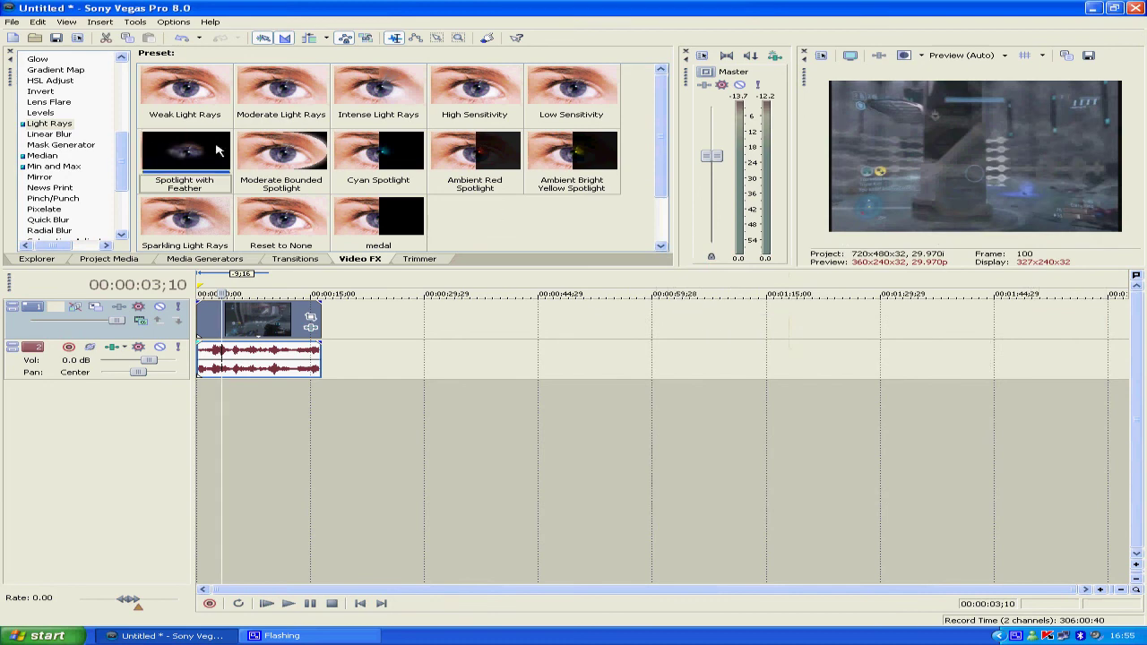
Step: Apply Moderate Light Rays, lower strength to 0.326, and bring up its removal options
left_click_drag(268, 93, 273, 309)
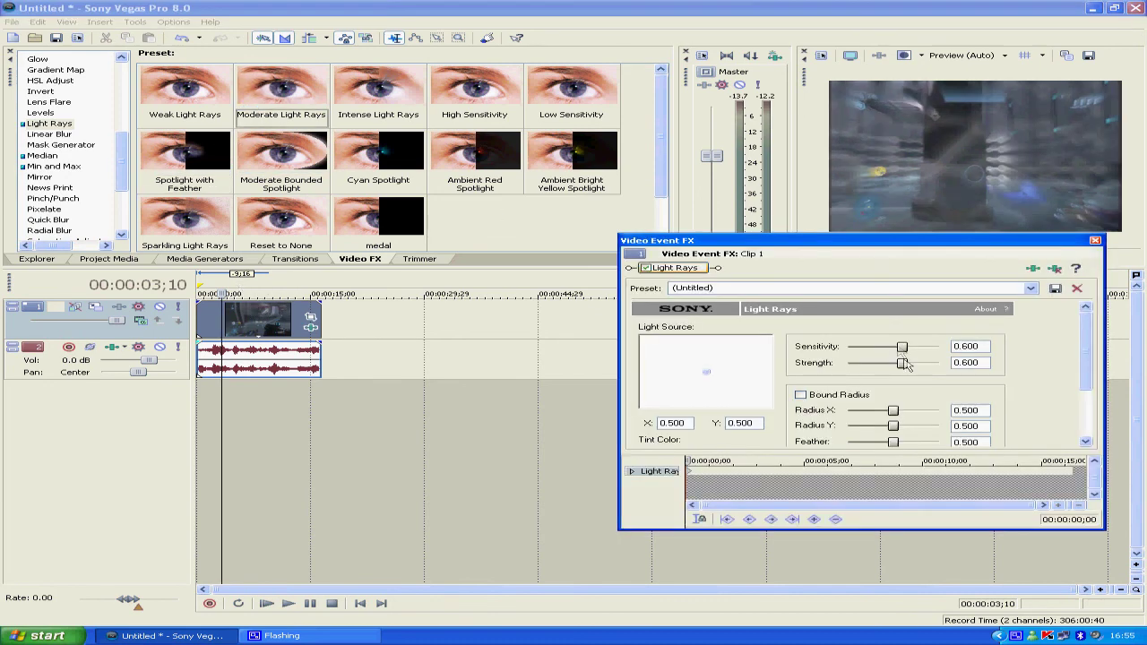
left_click_drag(913, 366, 892, 362)
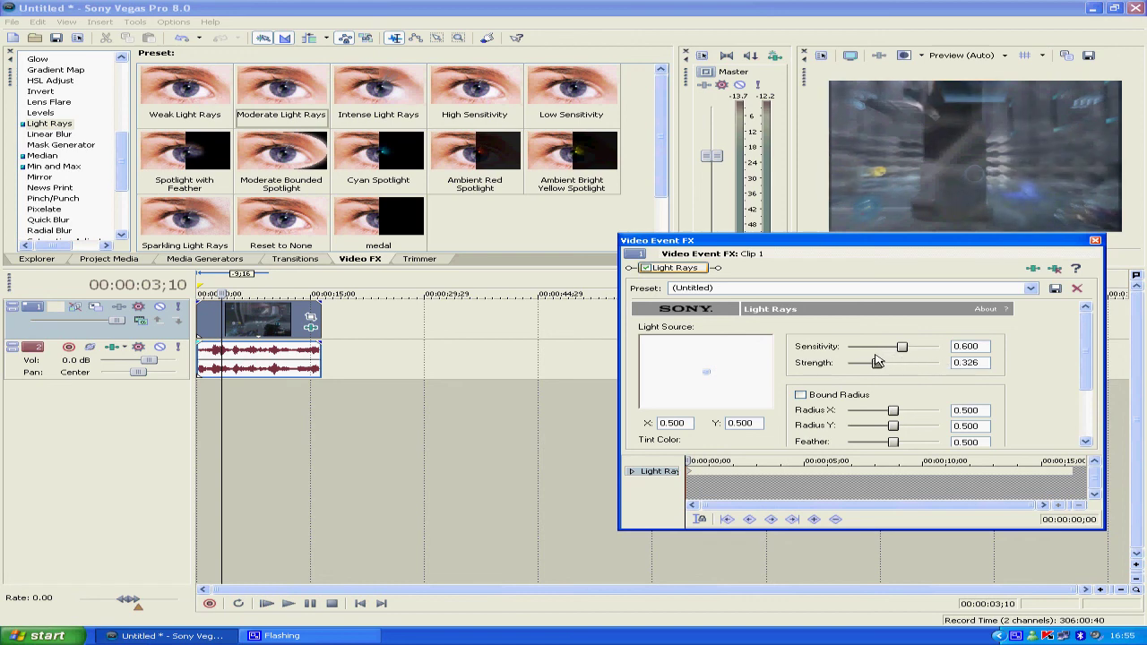
right_click(685, 274)
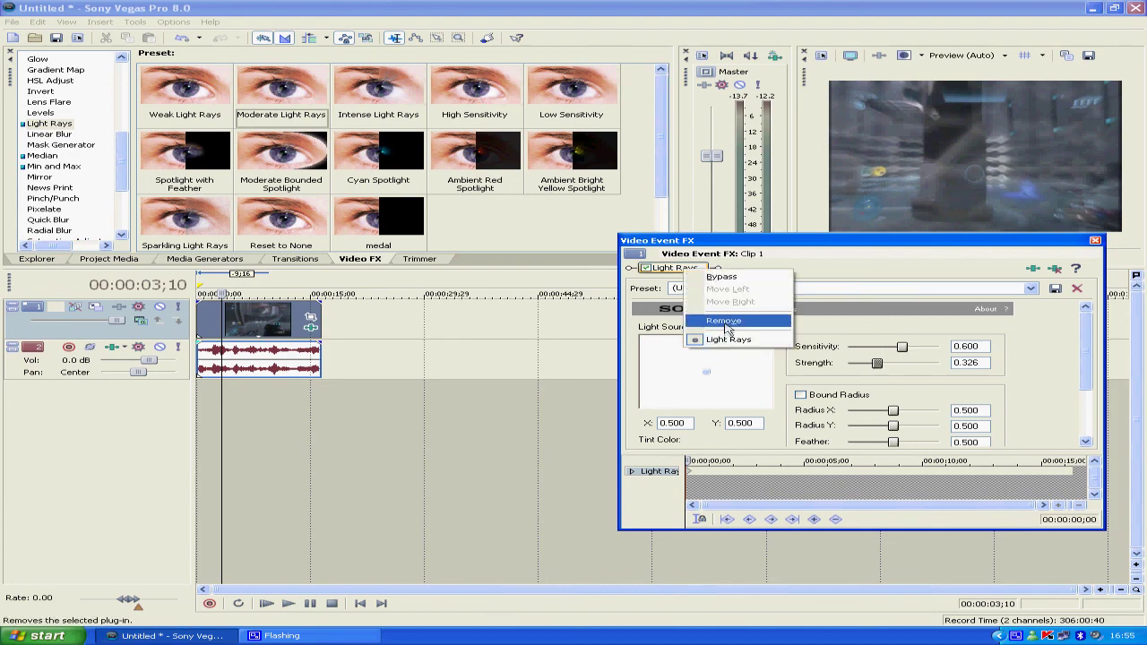